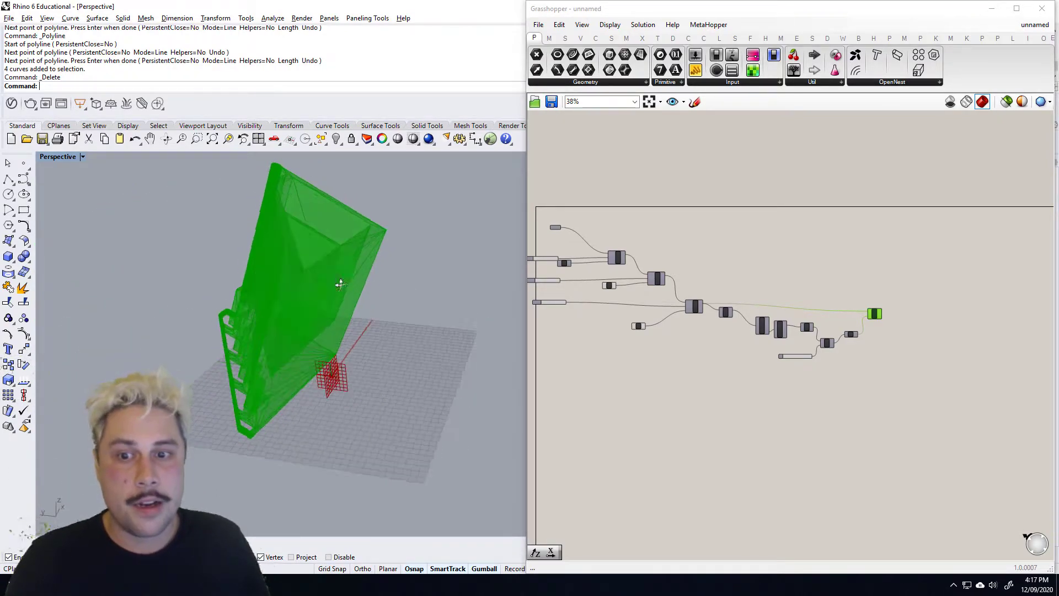
scroll(285, 261, up, 2)
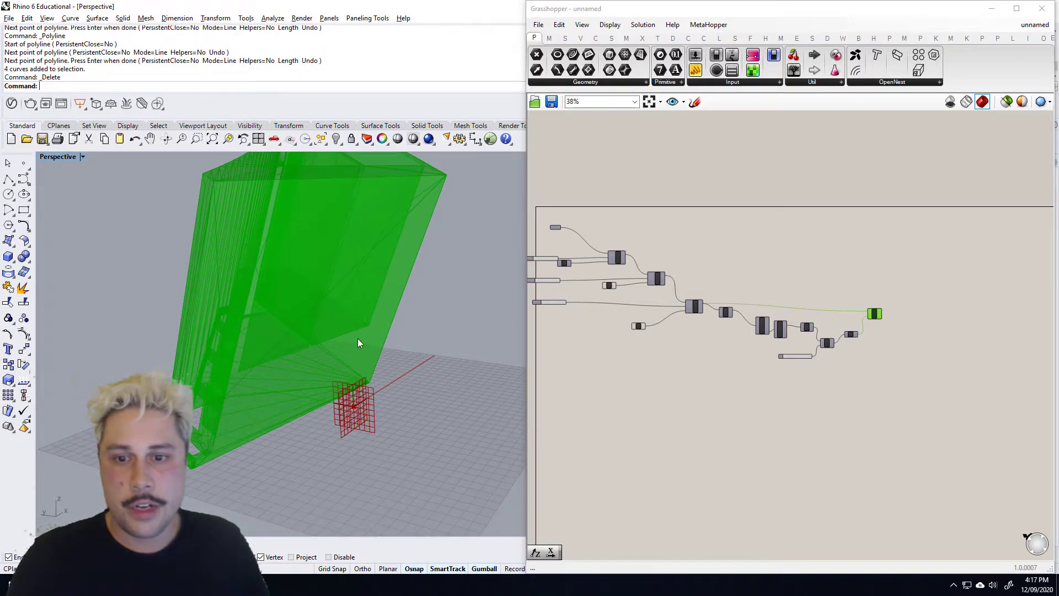
right_drag(369, 307, 371, 279)
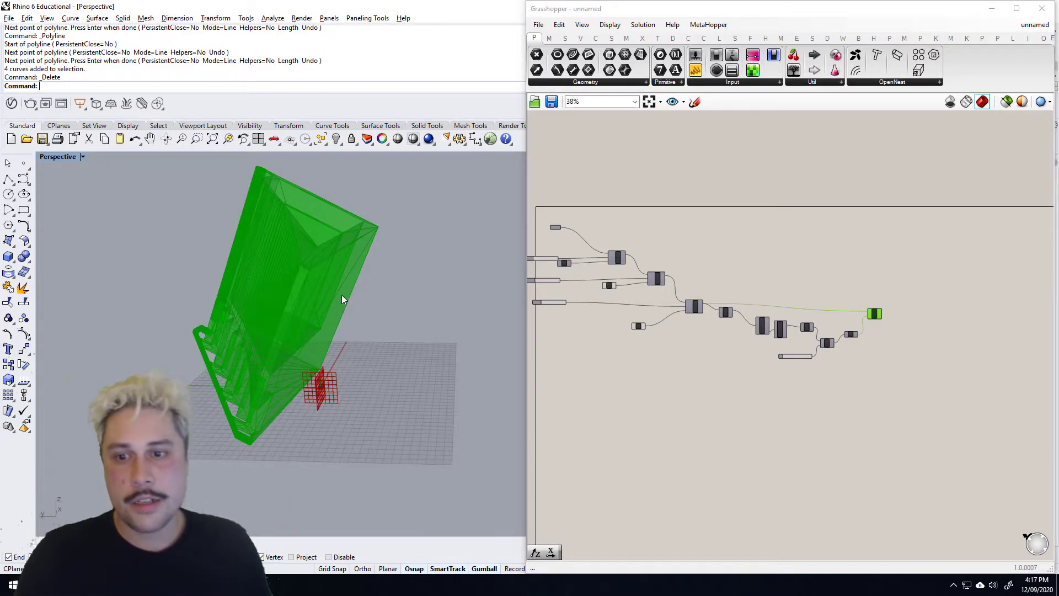
right_drag(342, 294, 365, 232)
right_drag(275, 368, 208, 255)
right_drag(158, 314, 308, 236)
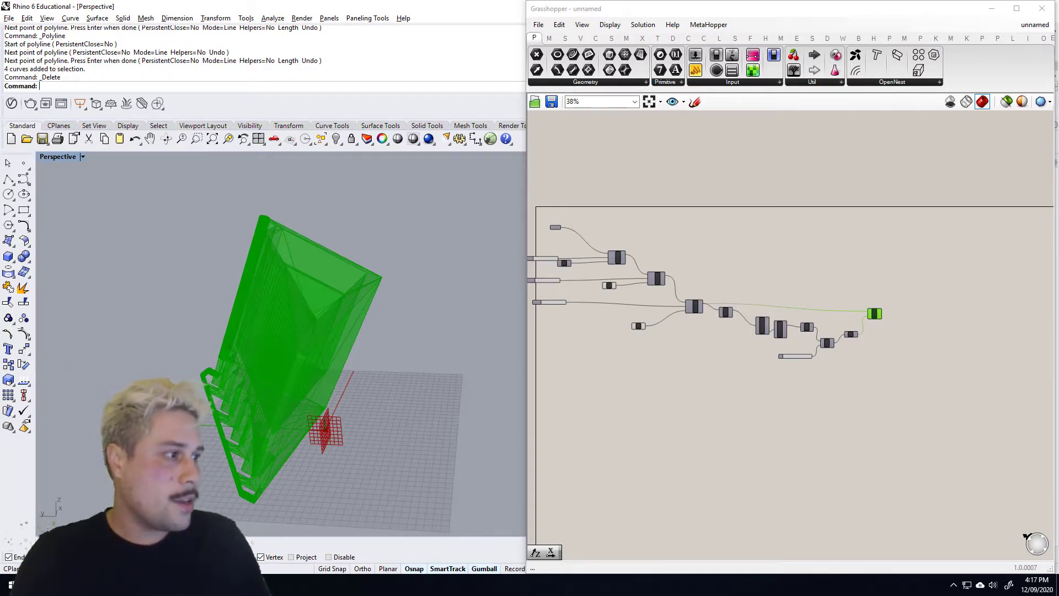
right_drag(276, 310, 320, 331)
Reorient the mesh by adjusting the three rotation Angle sliders, setting the third one to 185
scroll(772, 293, up, 5)
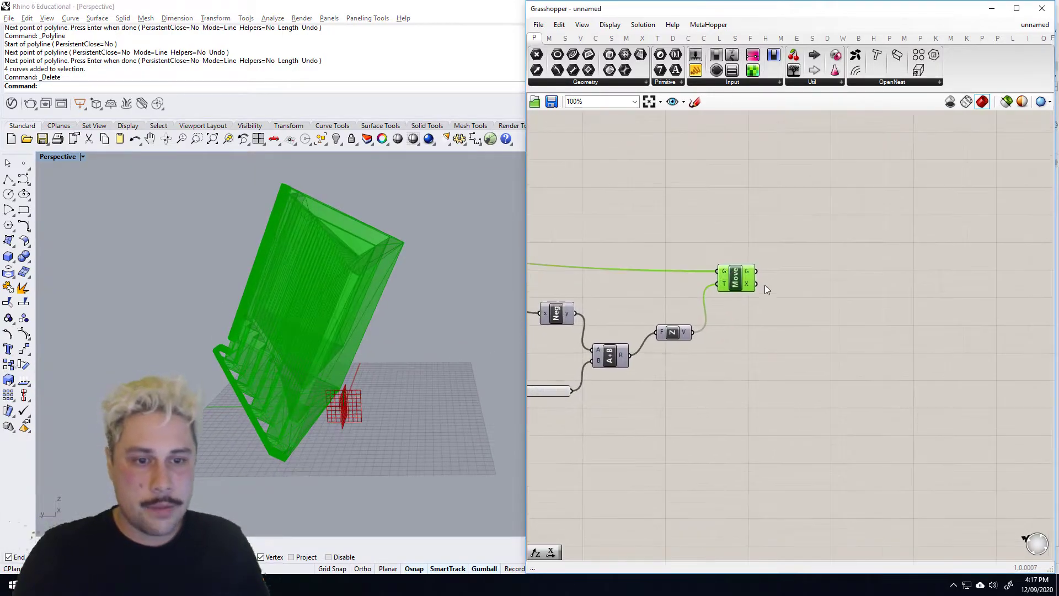
scroll(842, 321, down, 2)
right_drag(744, 309, 981, 310)
right_drag(674, 290, 771, 338)
scroll(682, 271, up, 4)
drag(703, 352, 709, 353)
drag(697, 258, 679, 259)
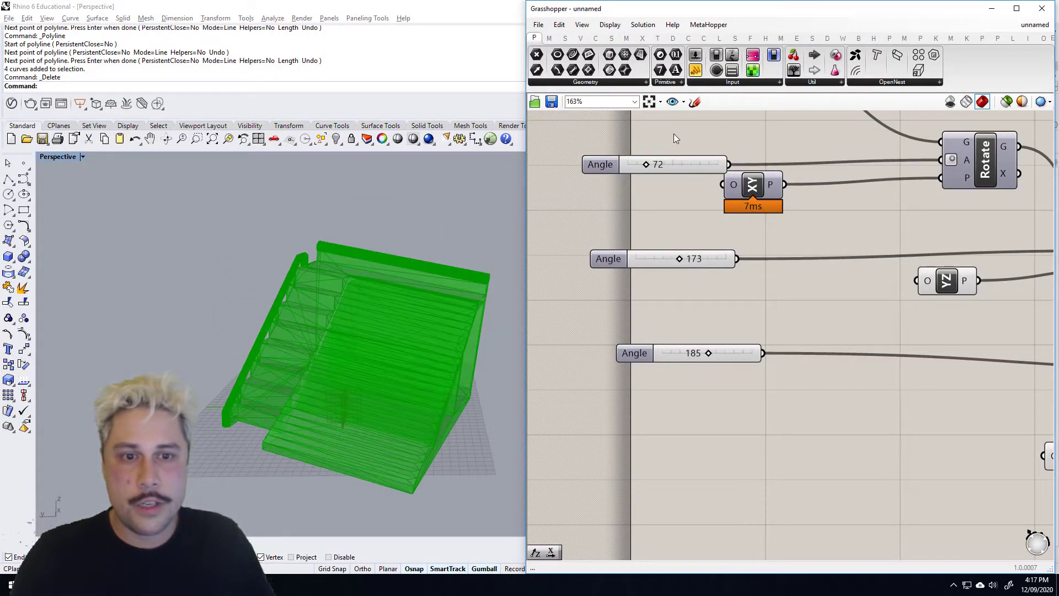
drag(646, 161, 657, 163)
mouse_move(362, 347)
right_down()
mouse_move(362, 321)
mouse_move(359, 332)
right_up()
mouse_move(678, 257)
mouse_down()
mouse_move(690, 257)
mouse_move(681, 258)
mouse_up()
right_drag(421, 343, 253, 320)
Add a Face Normals component and feed the moved mesh geometry into its mesh input
scroll(694, 298, down, 6)
right_drag(888, 306, 554, 285)
scroll(826, 317, up, 4)
right_drag(827, 316, 705, 319)
drag(659, 302, 658, 299)
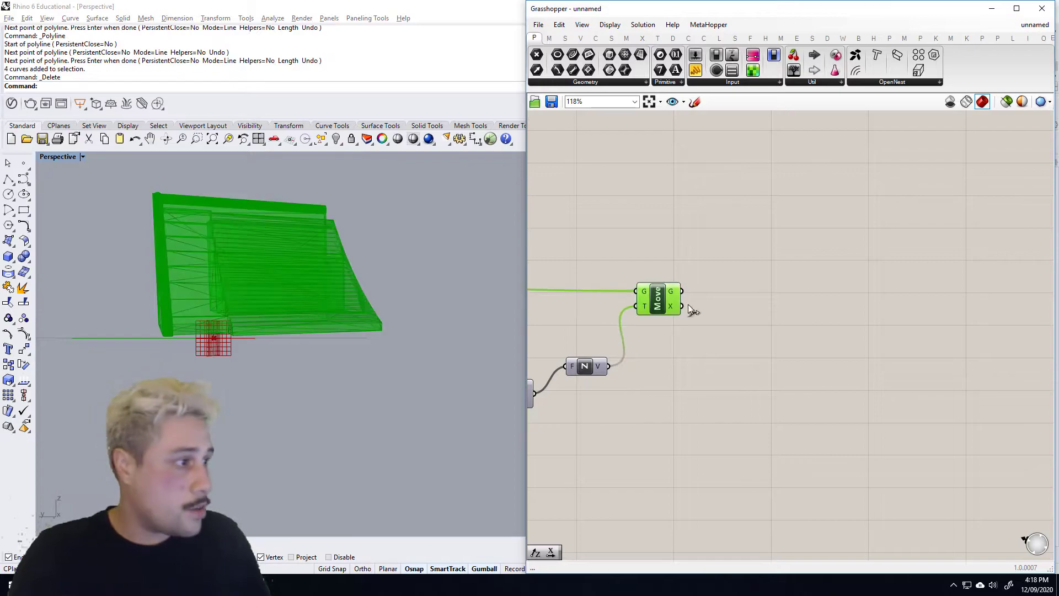
double_click(839, 289)
text(face)
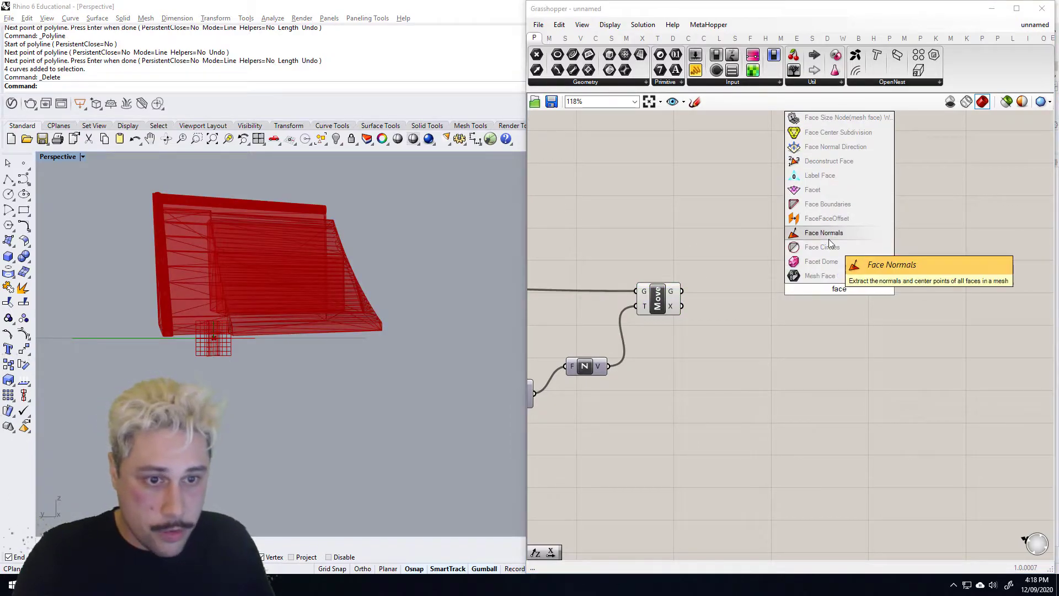
click(828, 237)
drag(802, 289, 816, 289)
click(661, 301)
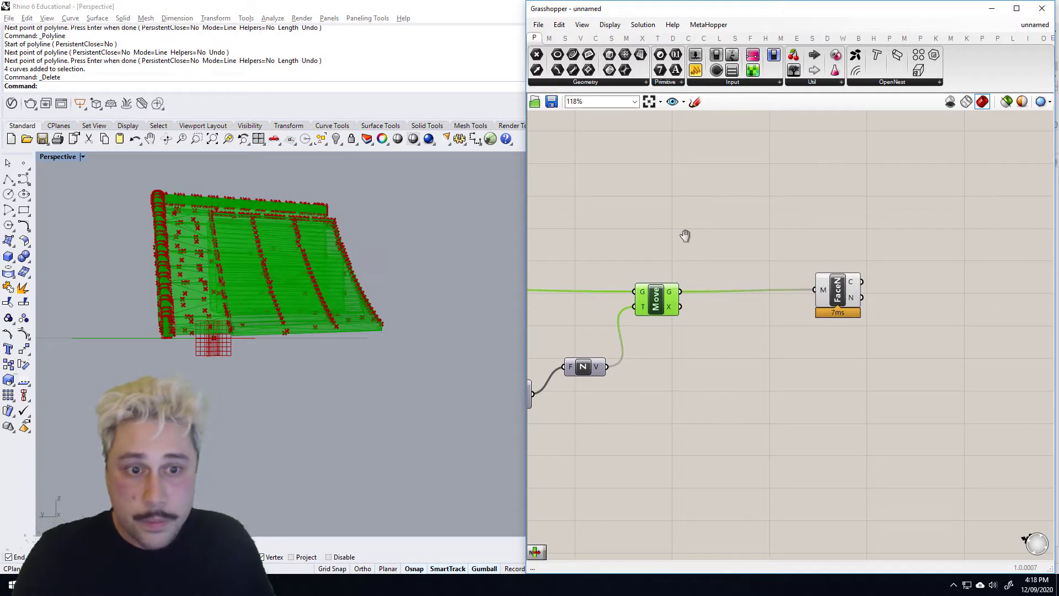
Turn off the Move component's preview, bring Face Normals closer to it, and limit previews to selected components
right_click(697, 247)
click(722, 266)
right_drag(836, 242, 748, 251)
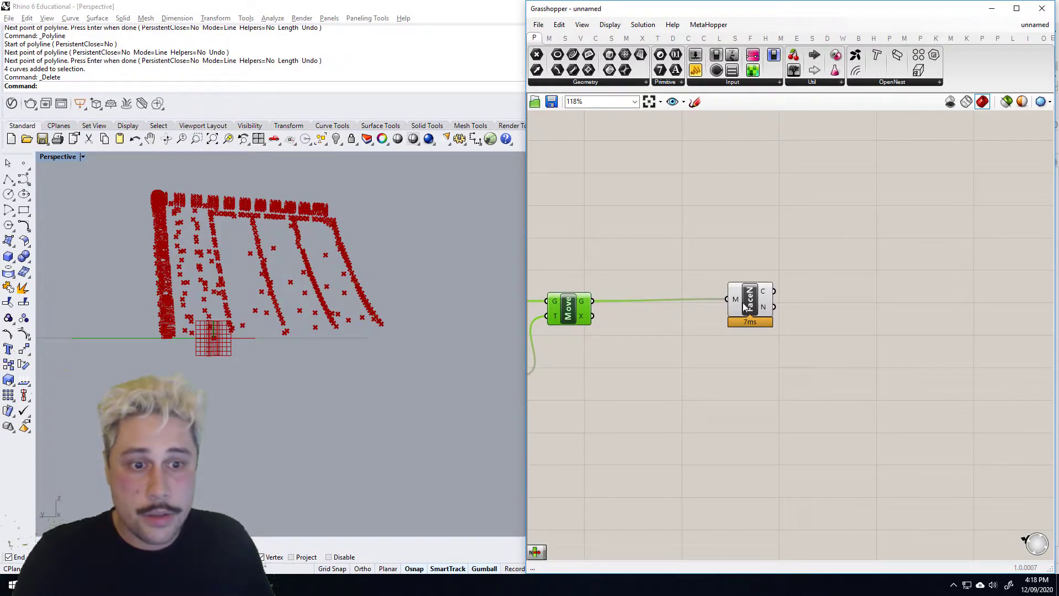
drag(749, 303, 706, 294)
click(579, 307)
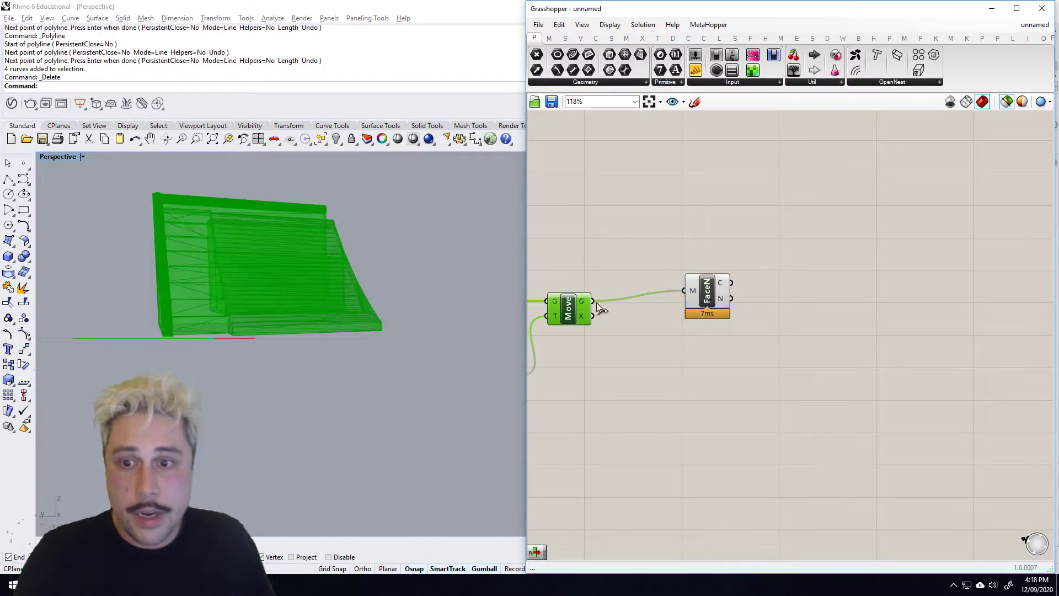
Add a Multiplication component that multiplies the face normals by a new 0.3 number slider
right_drag(877, 293, 849, 294)
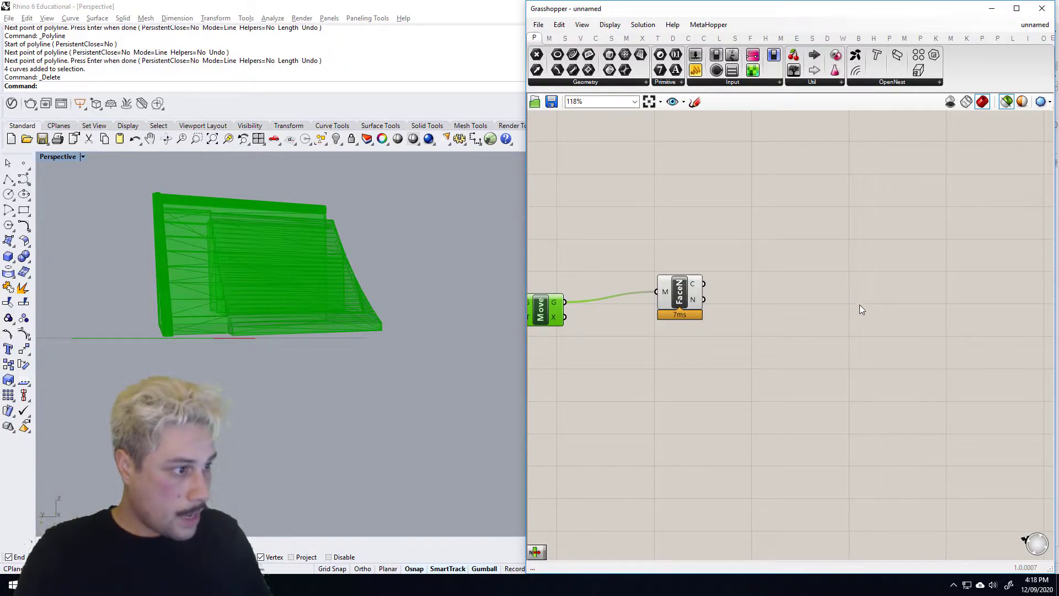
click(805, 310)
double_click(805, 311)
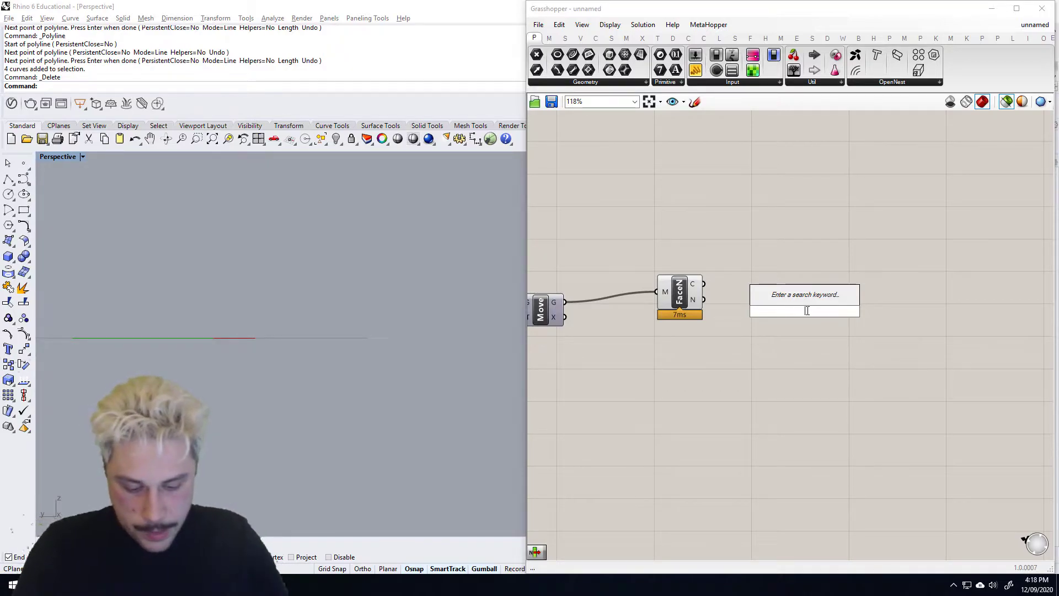
text(*)
key(Return)
double_click(747, 235)
text(0.3)
key(Return)
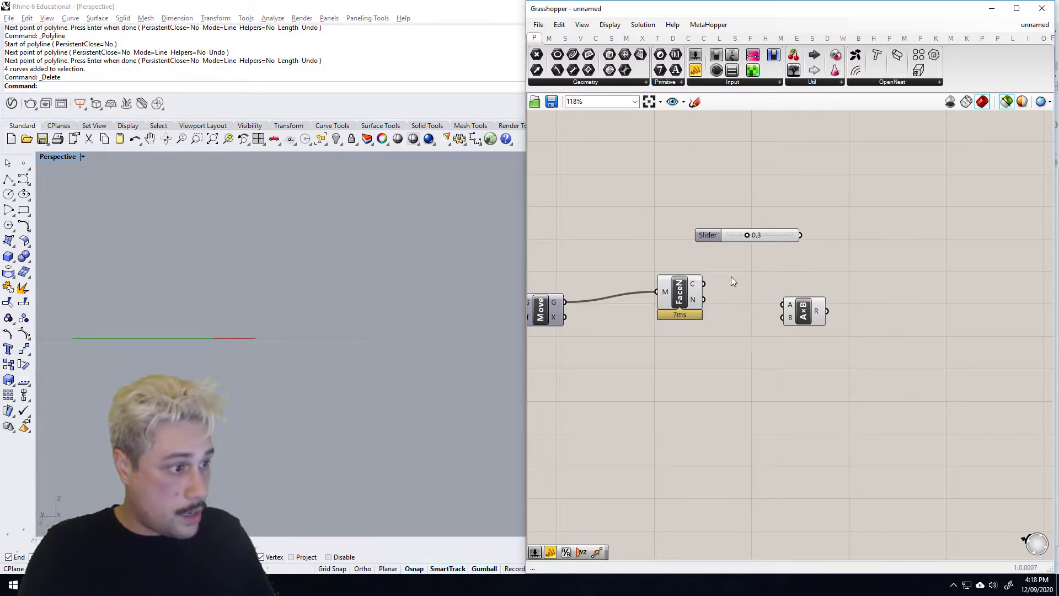
drag(785, 303, 787, 304)
drag(803, 310, 798, 279)
Add a second Move component that translates the face center points by the multiplied normals
right_drag(880, 298, 804, 298)
double_click(818, 298)
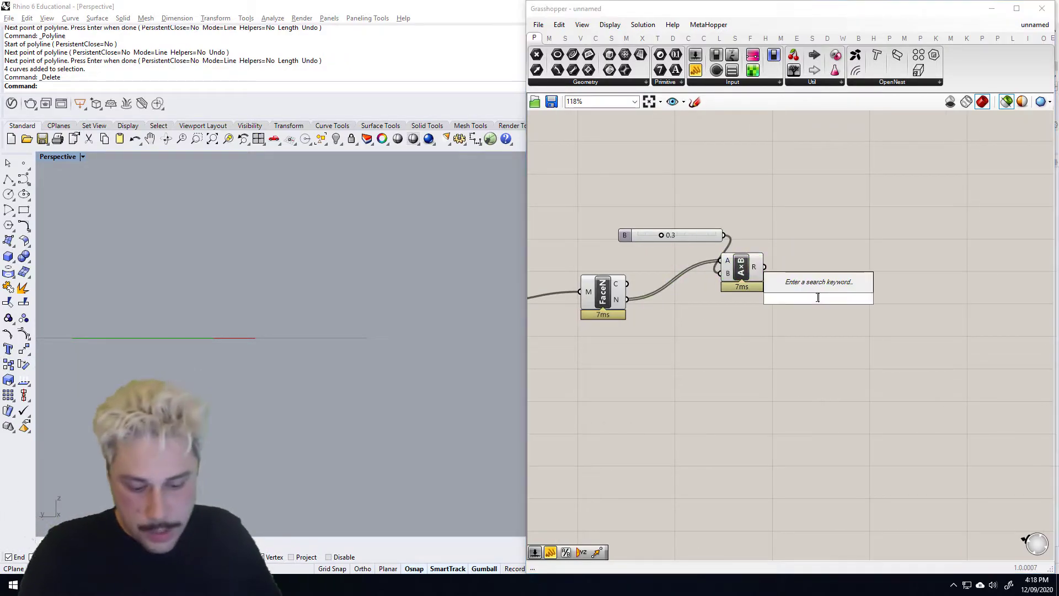
text(move)
key(Return)
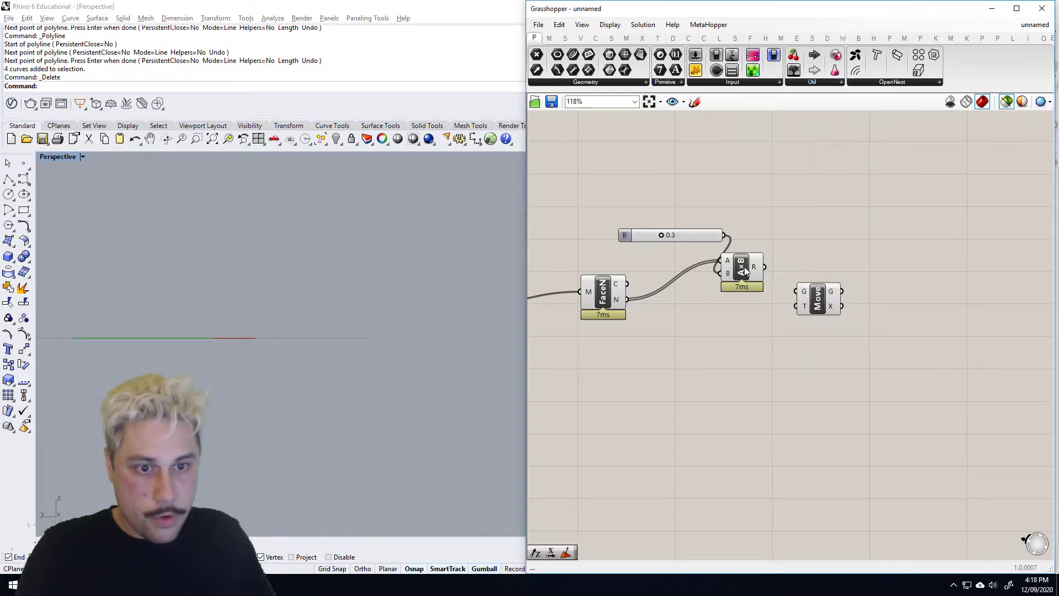
click(741, 273)
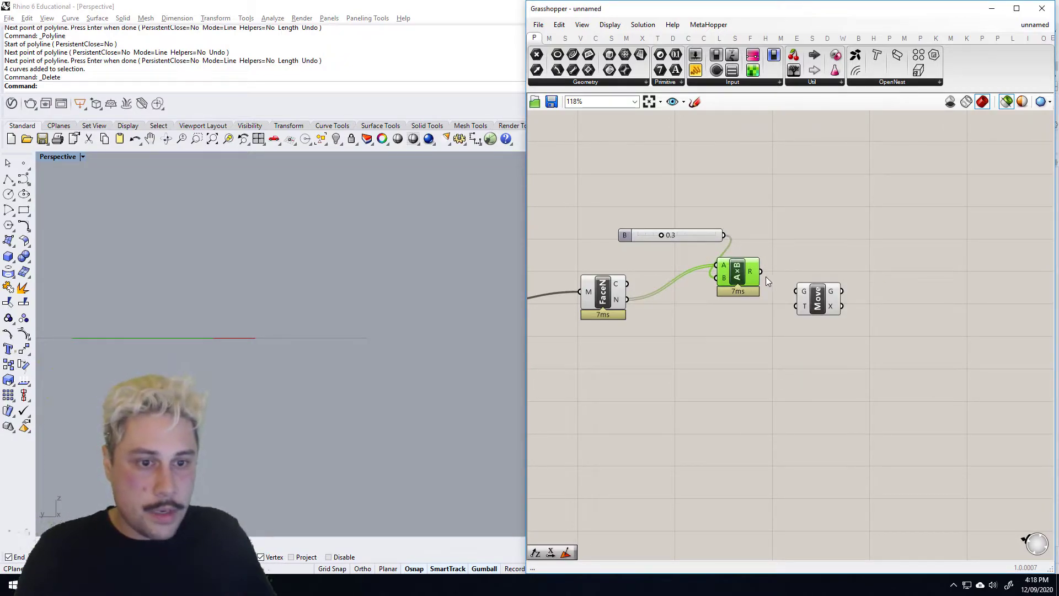
click(767, 278)
mouse_move(767, 281)
mouse_down()
mouse_move(799, 316)
mouse_move(765, 271)
mouse_up()
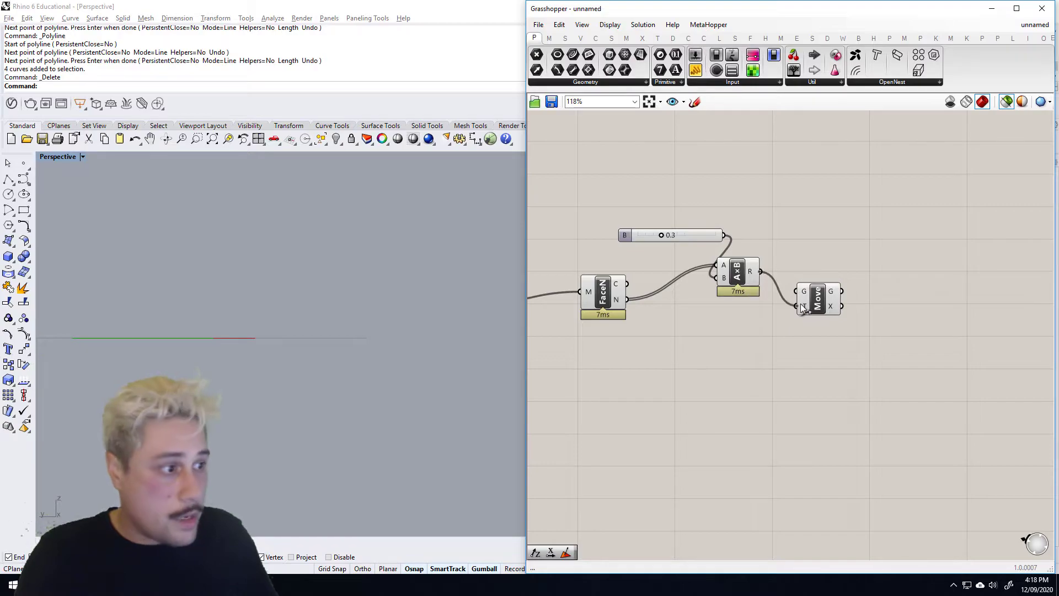
drag(800, 304, 802, 306)
drag(629, 283, 787, 287)
Preview the mesh, face centers and moved points together, and set the normal multiplier slider to 0.5
click(594, 292)
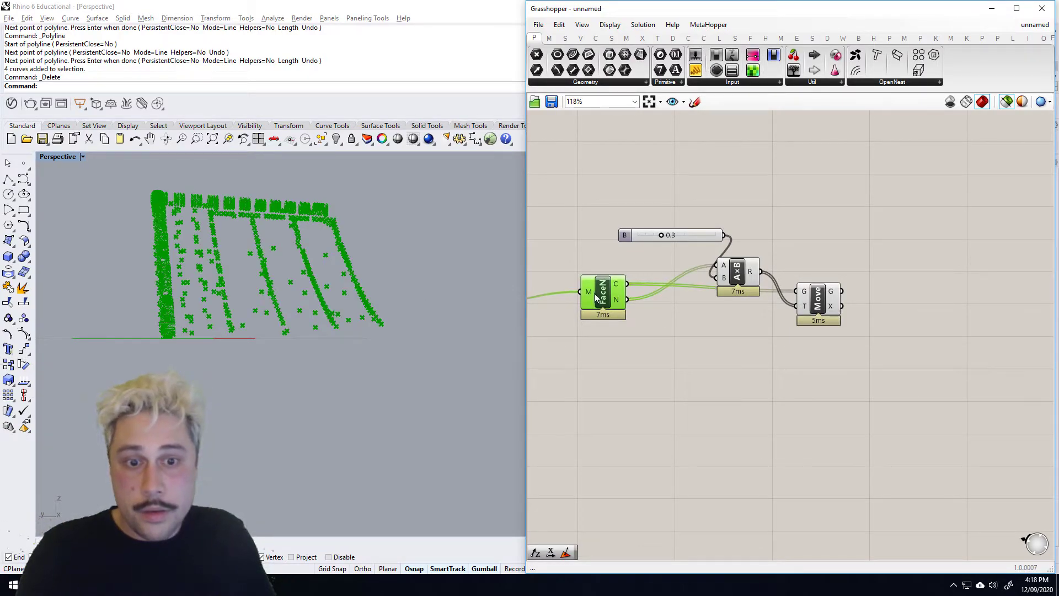
right_drag(594, 293, 788, 295)
shift+click(645, 315)
right_drag(353, 272, 299, 271)
scroll(298, 278, up, 6)
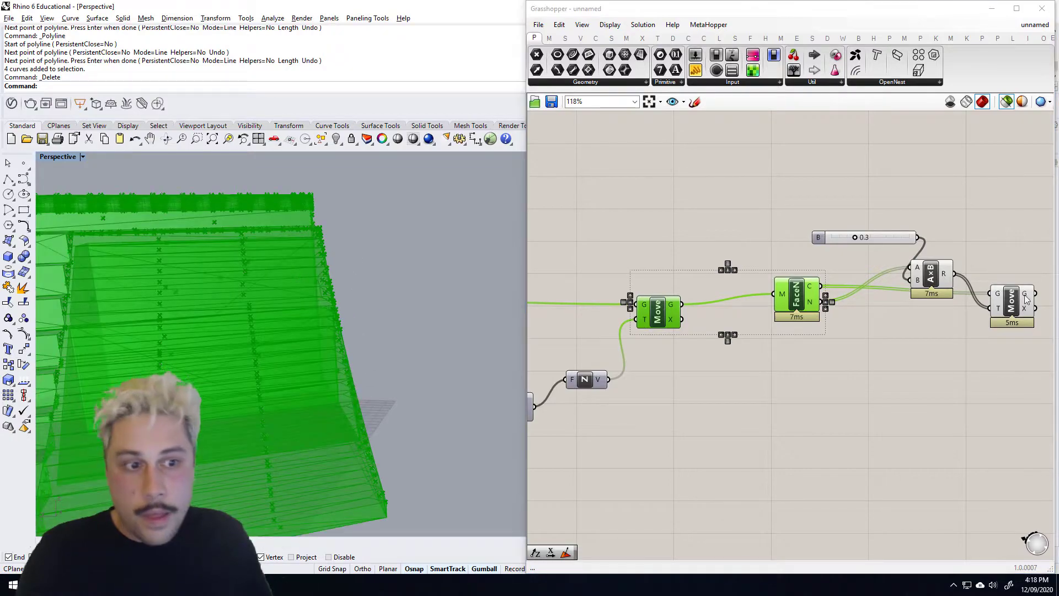
shift+click(1010, 309)
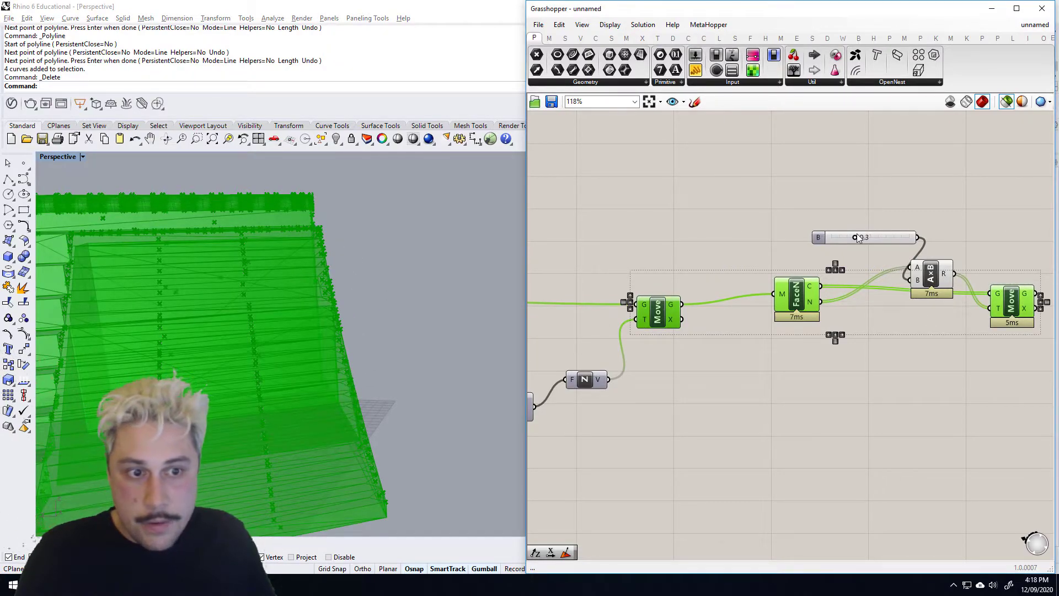
mouse_move(869, 238)
mouse_down()
mouse_move(945, 238)
mouse_move(870, 244)
mouse_up()
Add a Mesh Ray intersection component after the second Move component
right_drag(789, 246, 724, 235)
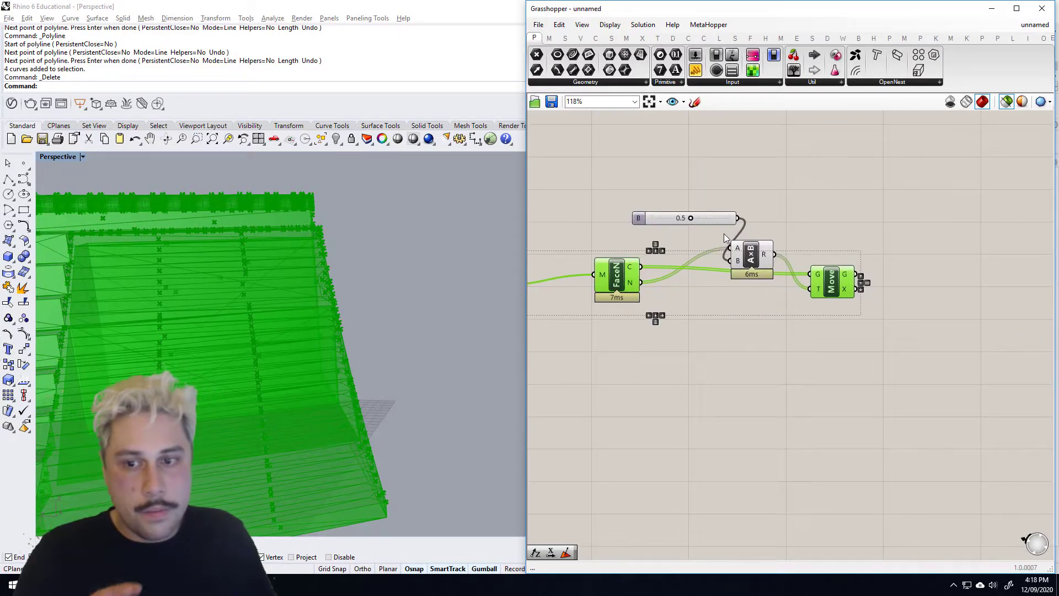
right_drag(856, 275, 751, 262)
right_drag(789, 326, 739, 298)
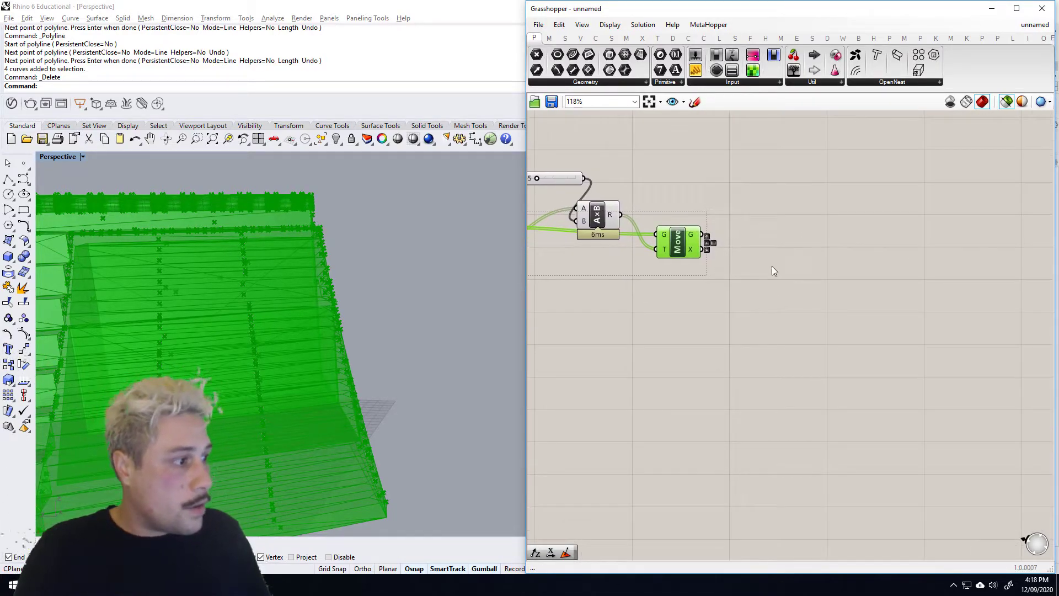
double_click(810, 266)
text(mesh ray)
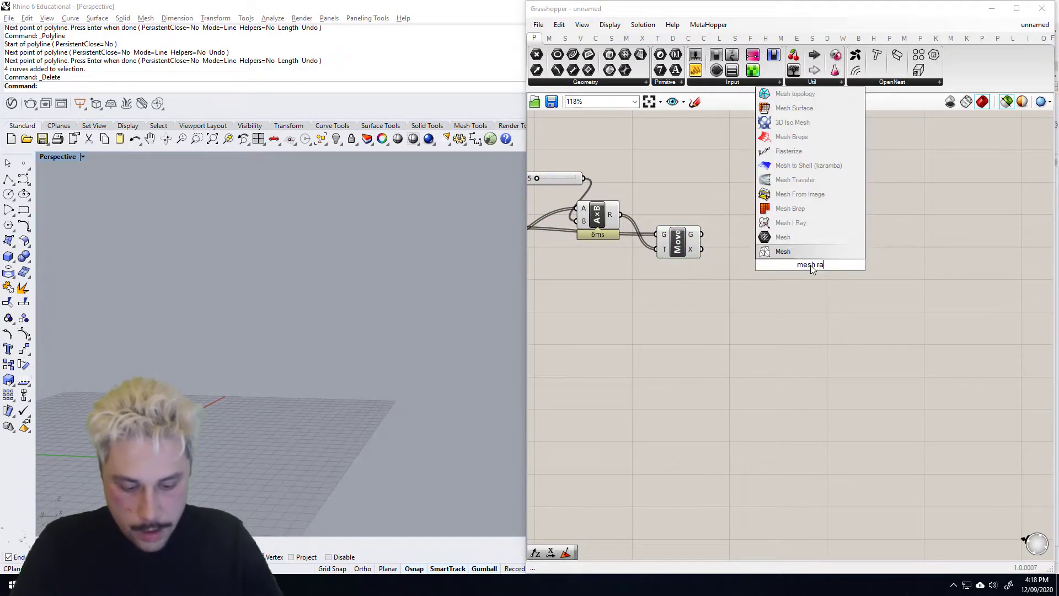
click(791, 223)
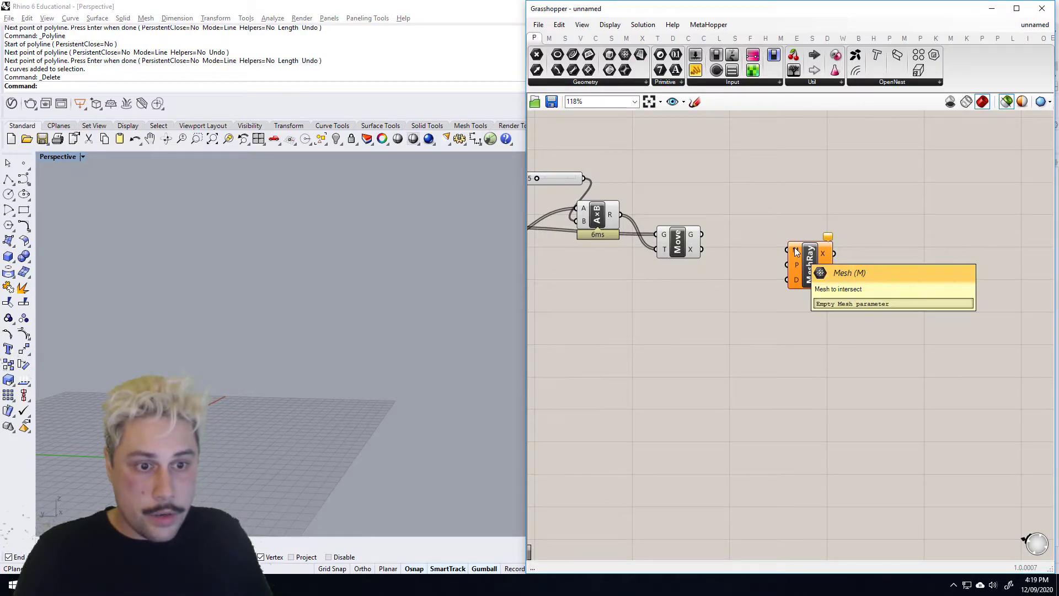
Connect the first Move's mesh to the Mesh Ray's mesh input and the offset face centers to its point input
scroll(678, 285, down, 3)
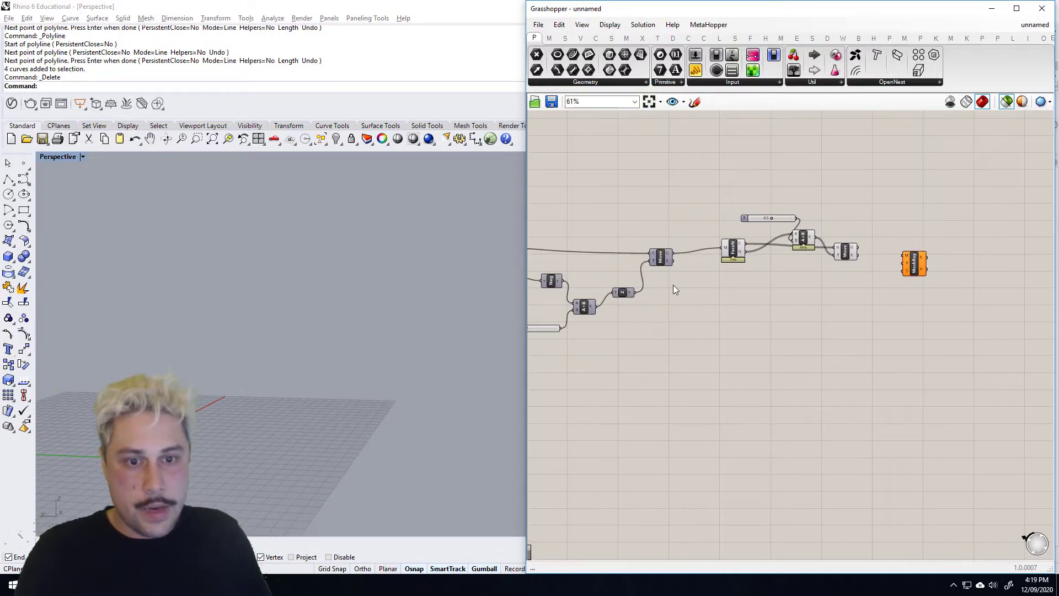
click(664, 255)
drag(673, 253, 899, 254)
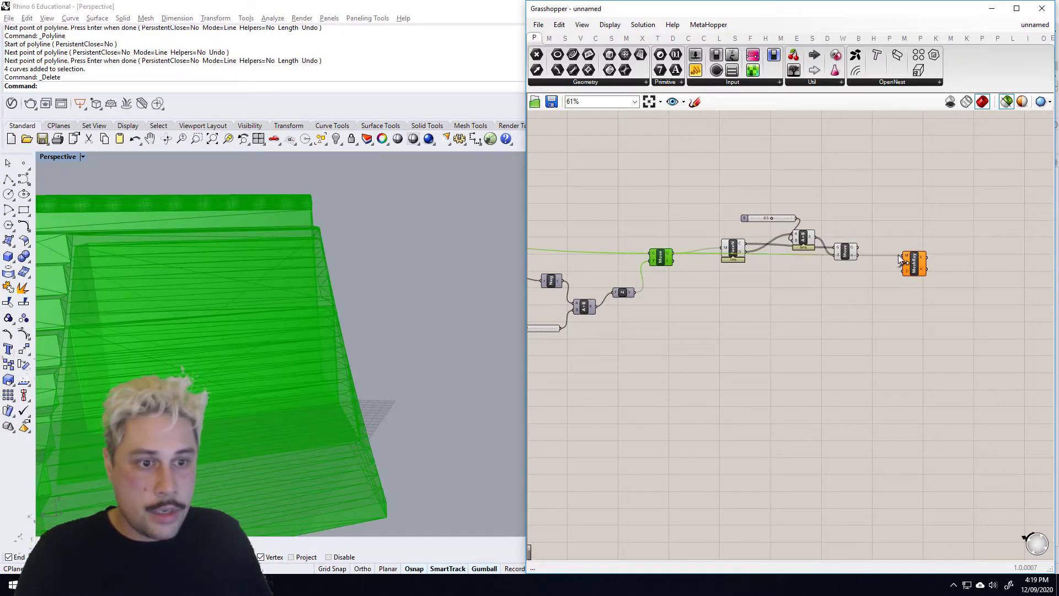
scroll(899, 254, up, 2)
scroll(917, 261, up, 2)
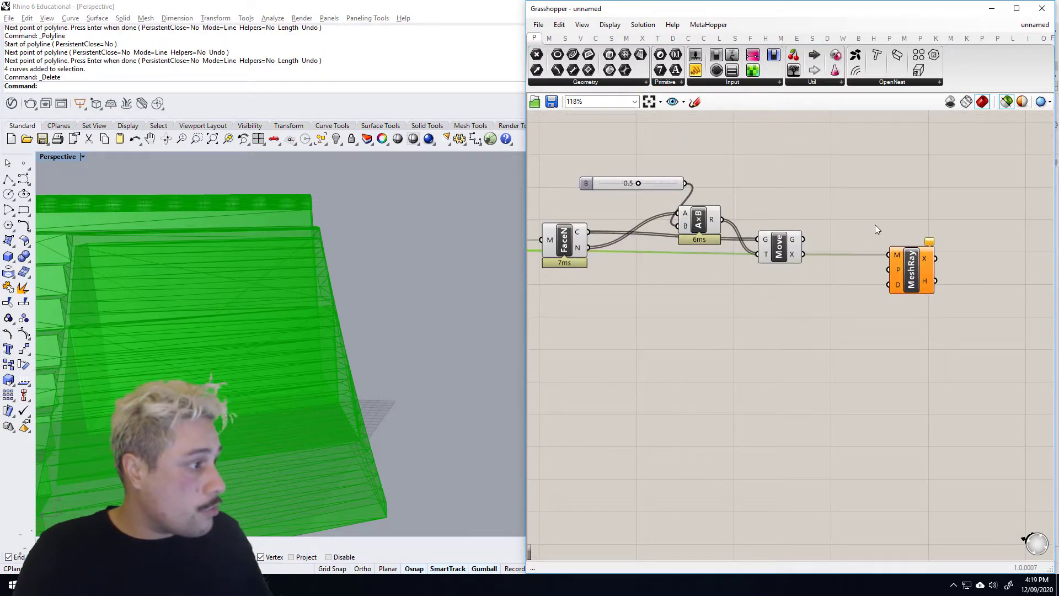
click(872, 223)
right_drag(765, 261, 729, 260)
drag(768, 231, 937, 274)
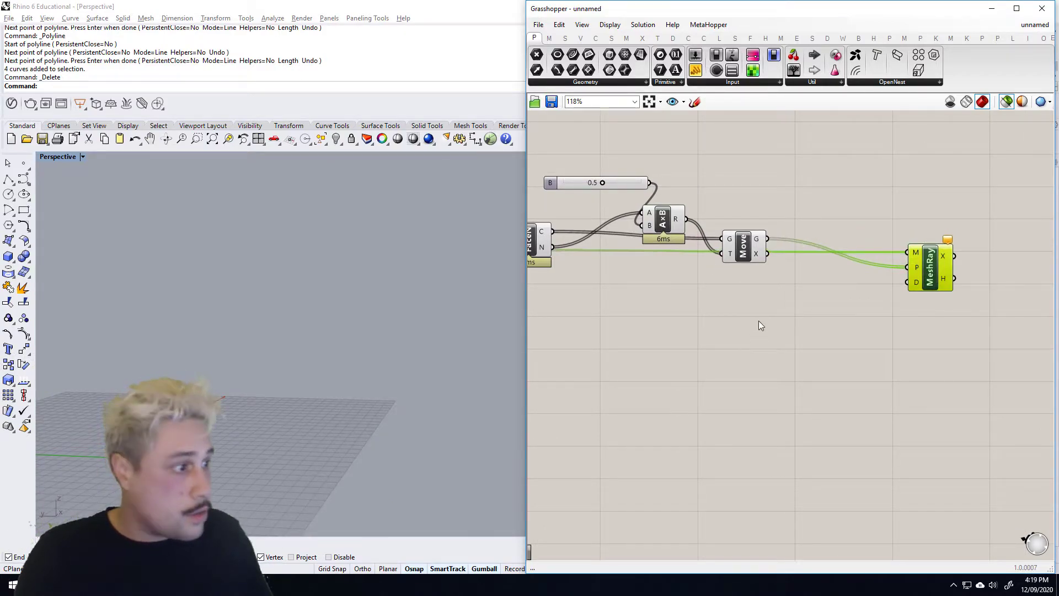
Add a Unit Z vector and a Negative component, and feed the negated value into the vector's factor
double_click(759, 319)
text(z)
key(Return)
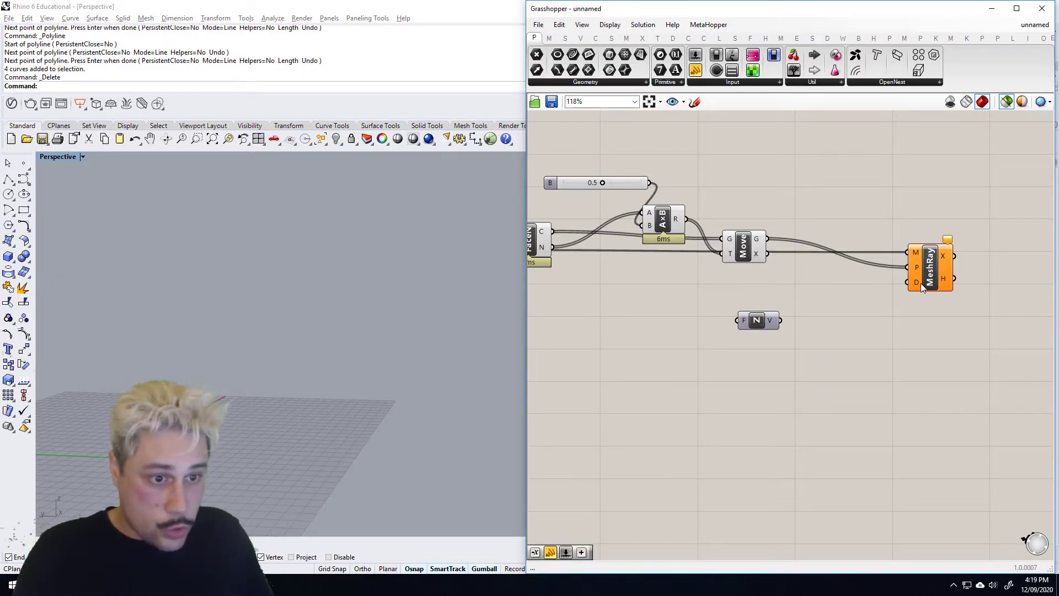
double_click(689, 312)
text(neg)
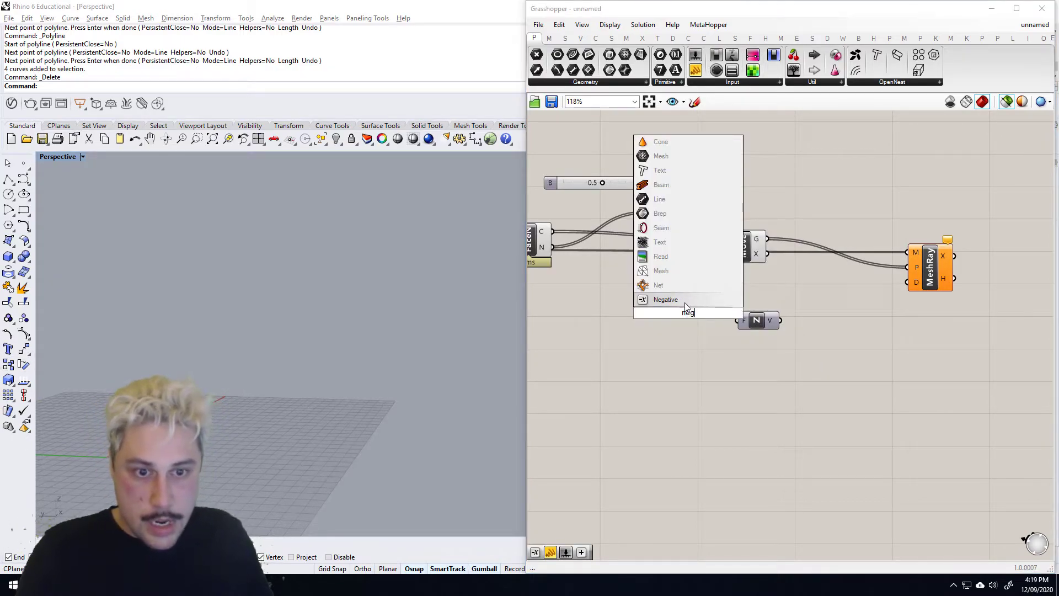
key(Return)
drag(710, 313, 762, 322)
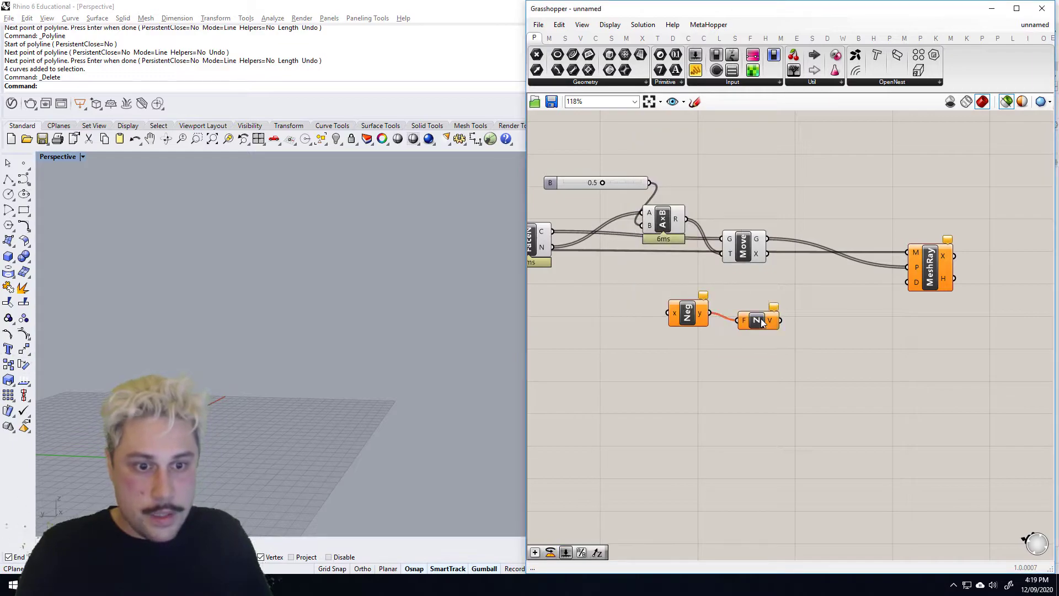
Feed a new slider of 100 into the Negative component and connect the Z vector to the Mesh Ray's direction input
double_click(637, 320)
text(slider)
key(Return)
drag(637, 319, 669, 313)
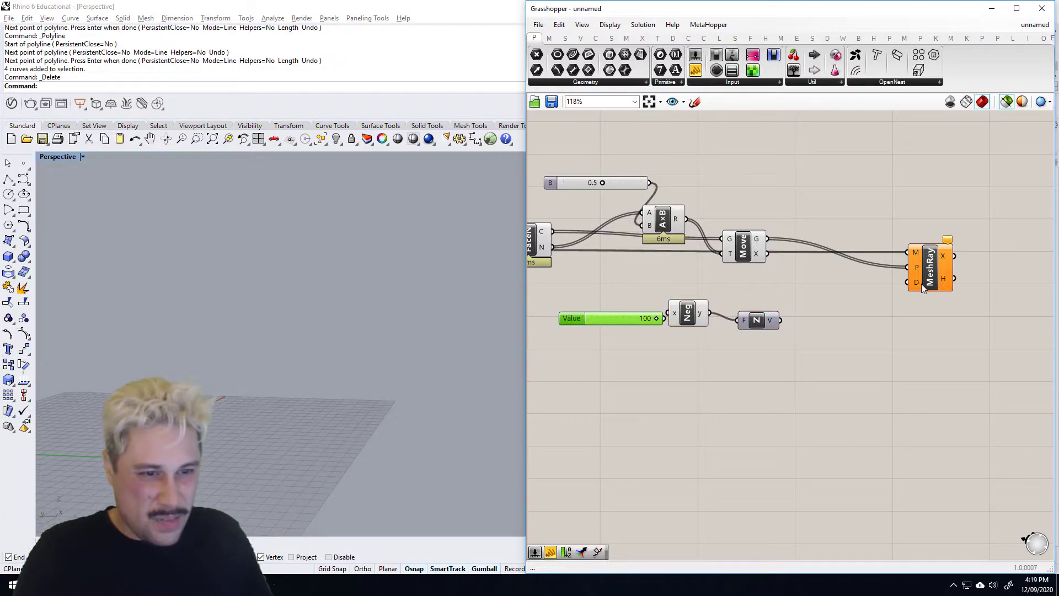
click(786, 320)
drag(781, 320, 942, 282)
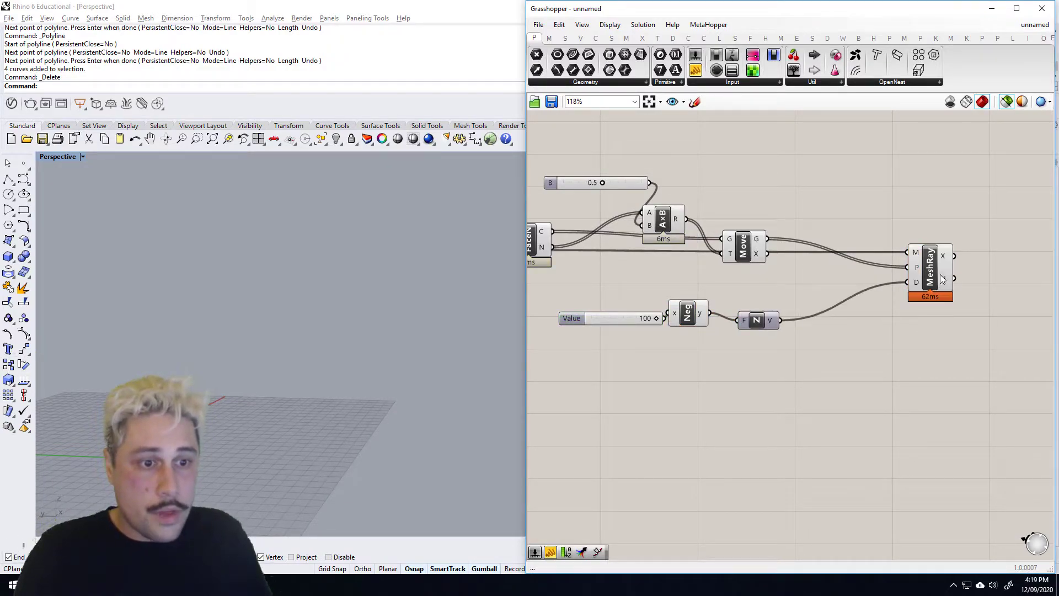
click(937, 278)
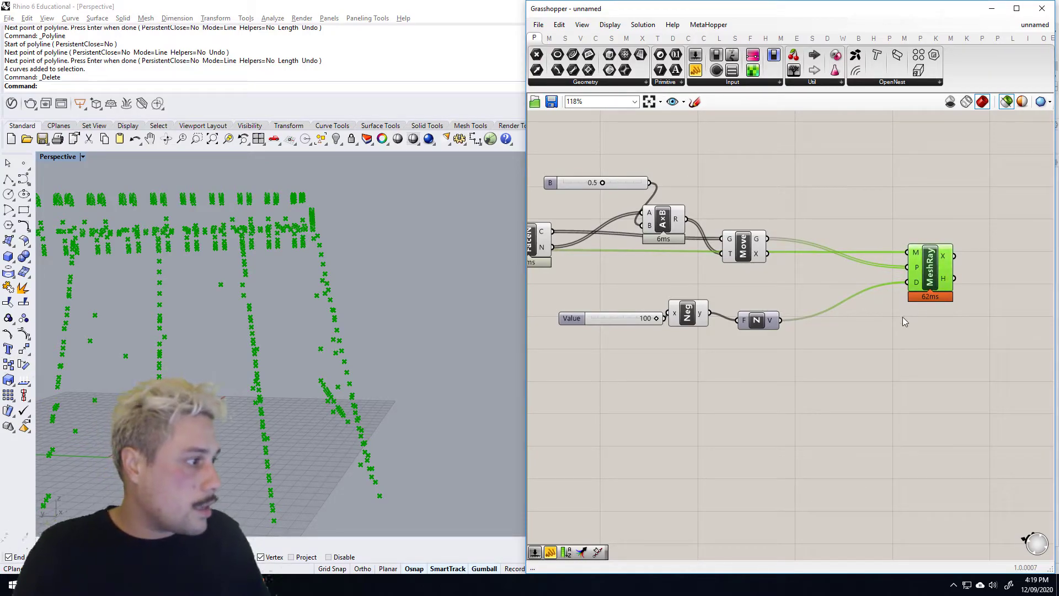
Add a Cull Faces component beside the Mesh Ray component
right_drag(908, 322, 796, 323)
double_click(836, 336)
text(cull fAes)
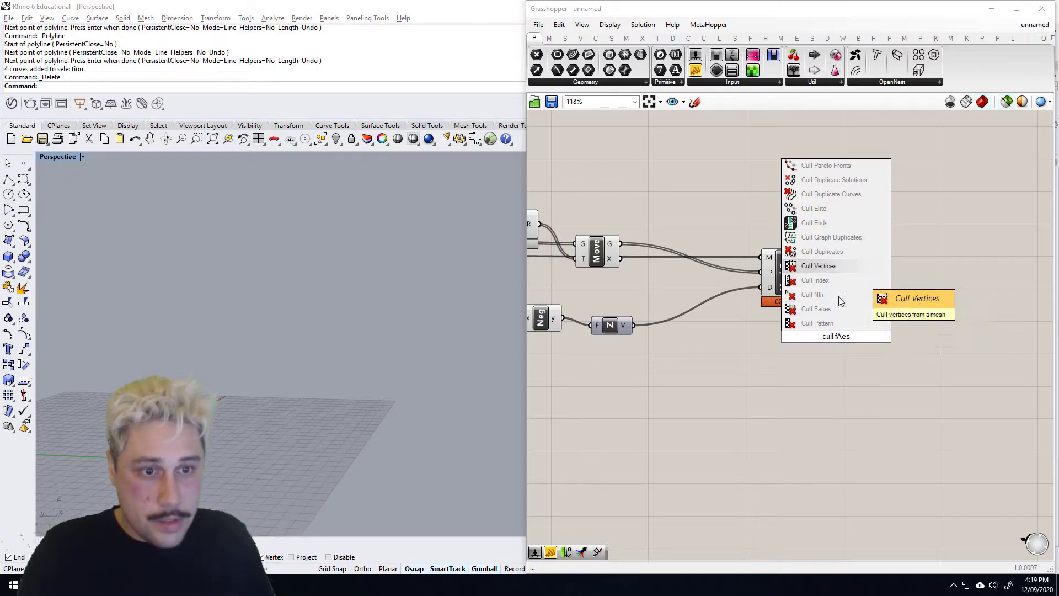
double_click(817, 355)
text(cull f)
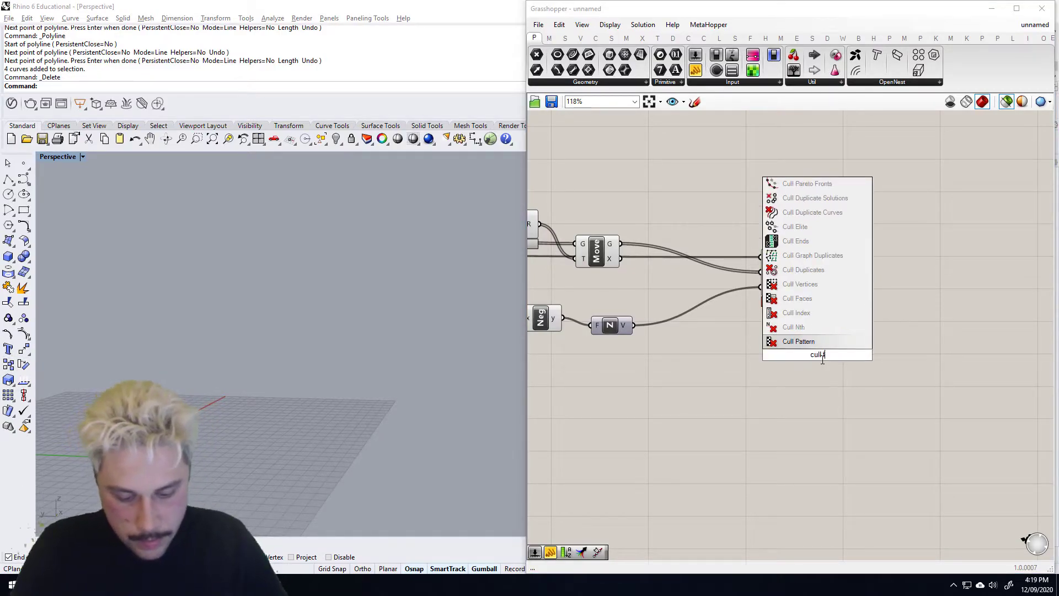
text(aces)
click(832, 345)
Connect the first Move's mesh to Cull Faces' mesh input and the Mesh Ray's Hit output to its pattern input
right_drag(733, 290, 937, 293)
scroll(772, 288, down, 2)
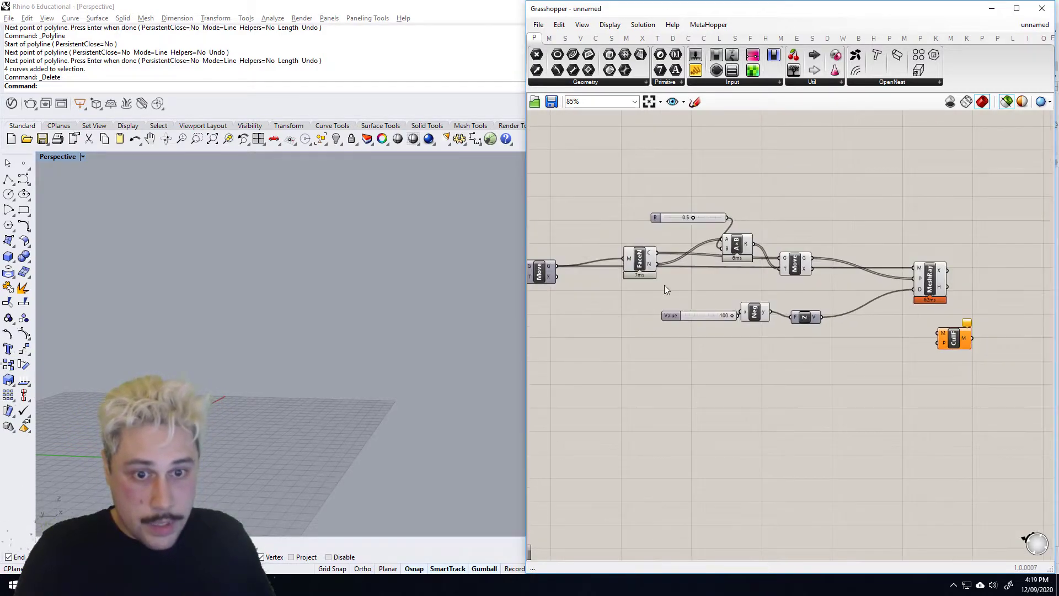
right_drag(664, 284, 716, 284)
drag(591, 272, 988, 332)
right_drag(943, 333, 747, 331)
scroll(818, 294, up, 2)
mouse_move(796, 290)
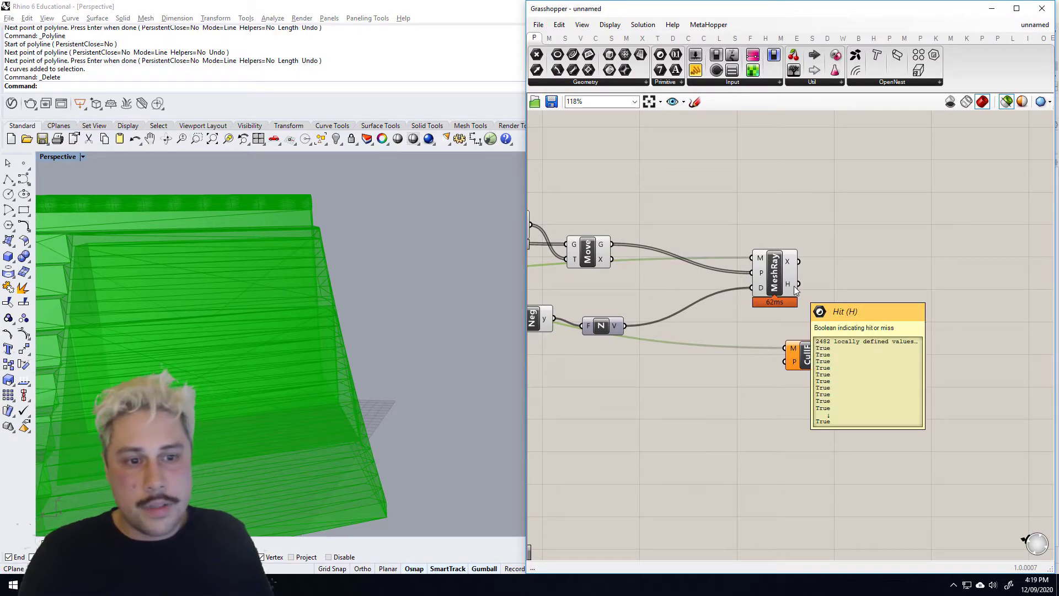
click(802, 281)
drag(784, 362, 857, 322)
Compare the first Move's mesh with the culled mesh from several angles in the Perspective view
scroll(305, 383, down, 8)
right_drag(305, 382, 308, 345)
scroll(749, 317, down, 3)
scroll(563, 290, up, 2)
shift+click(638, 290)
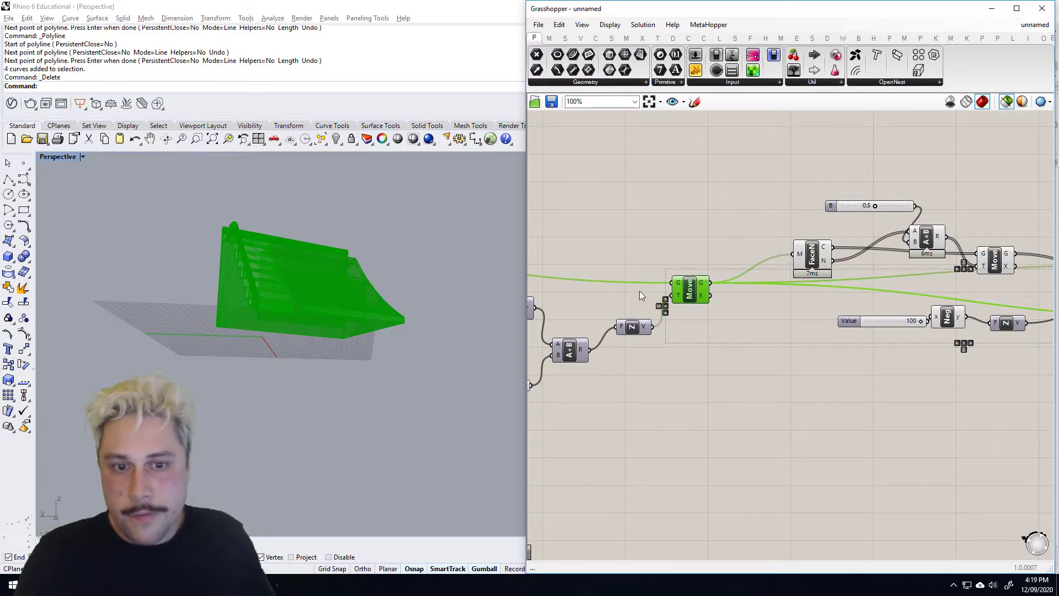
right_drag(594, 313, 294, 320)
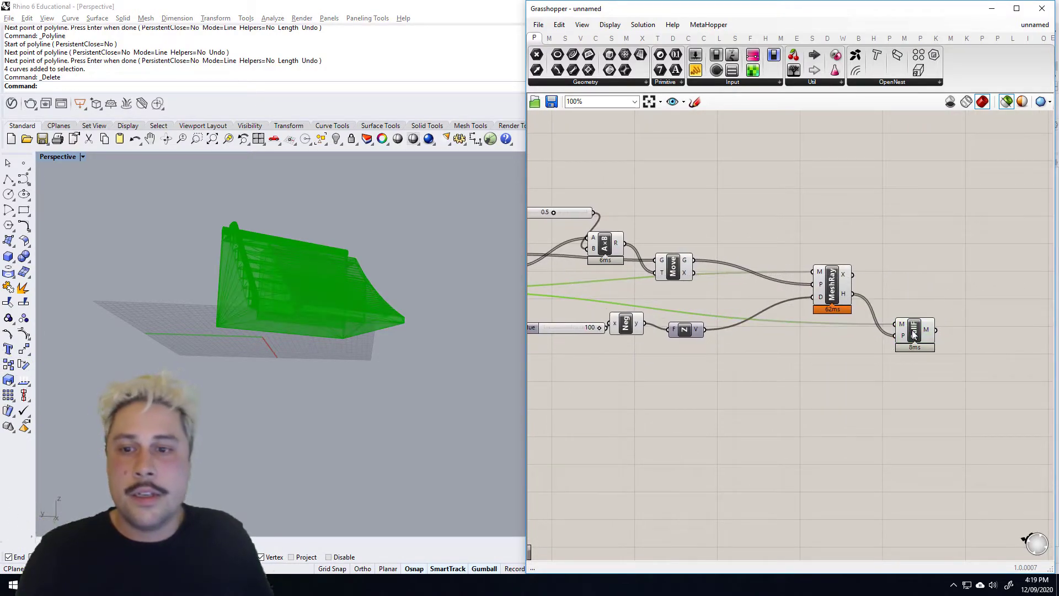
right_drag(357, 300, 211, 319)
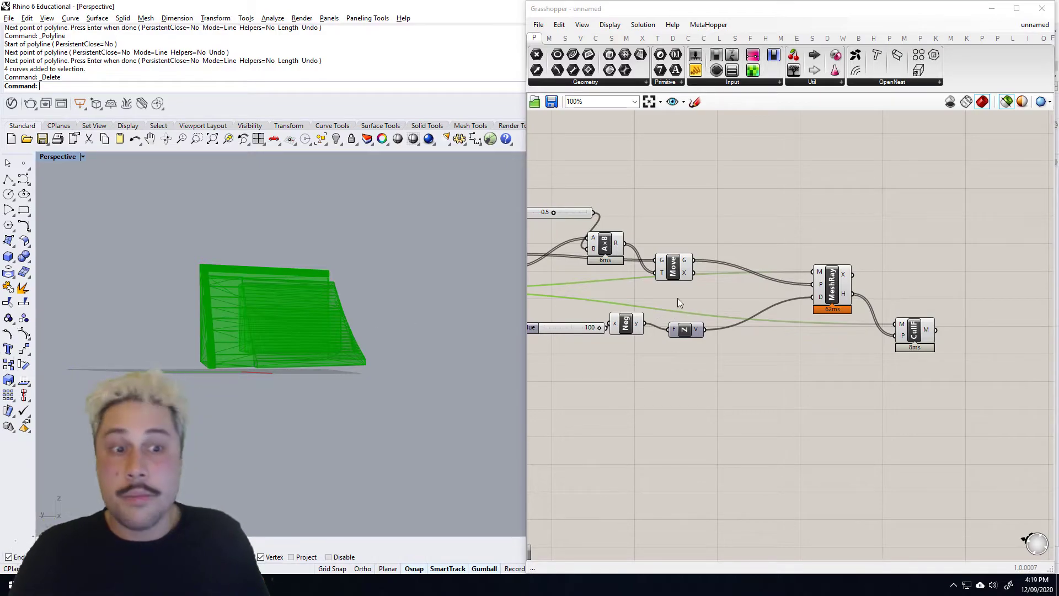
click(913, 334)
right_drag(201, 265, 229, 315)
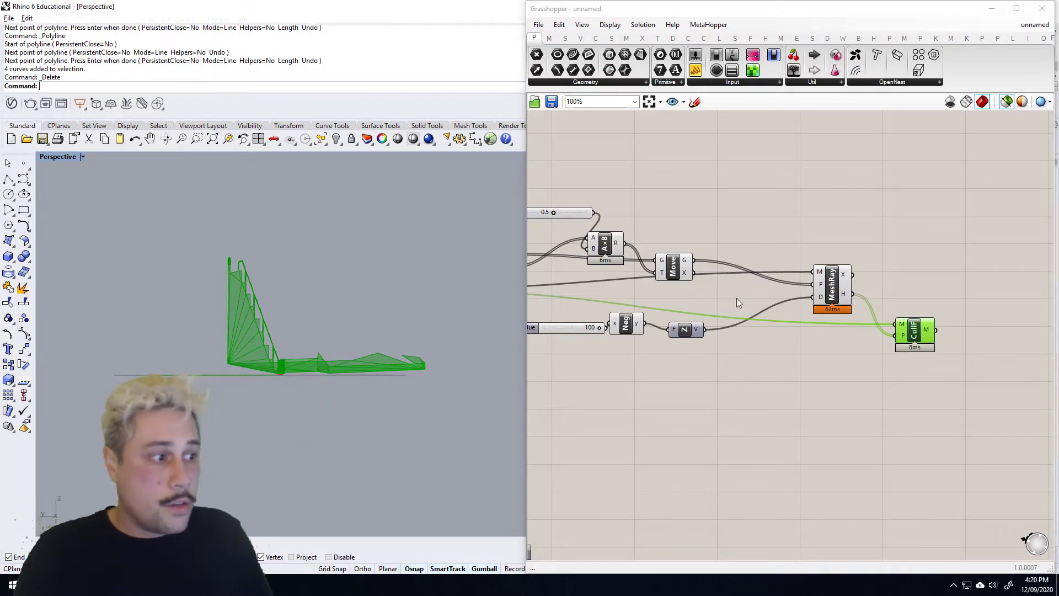
right_click(635, 301)
right_drag(871, 307, 749, 304)
double_click(898, 338)
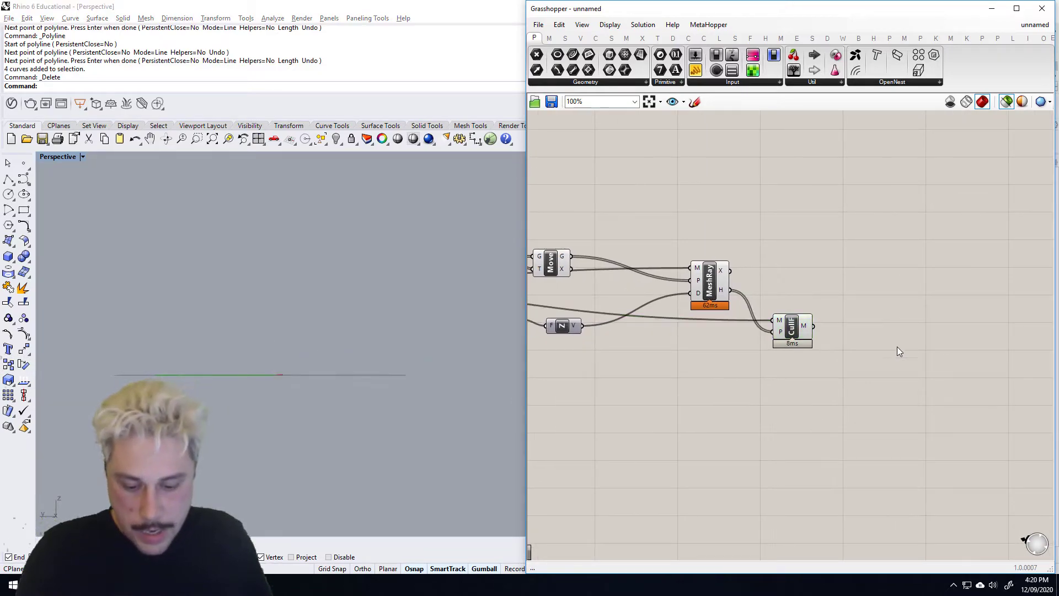
text(face poly)
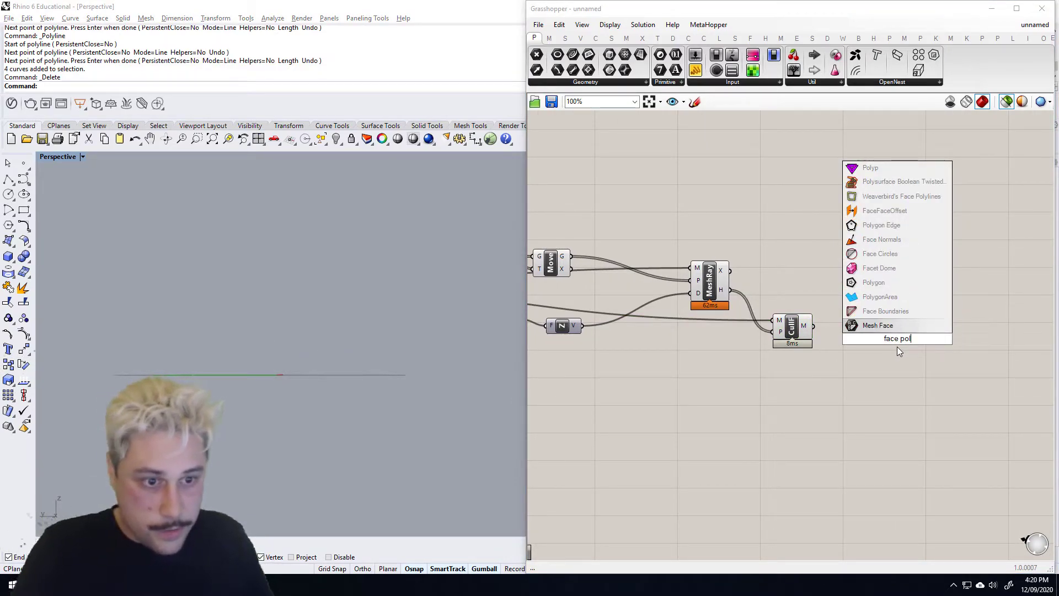
click(869, 308)
right_drag(868, 305, 770, 307)
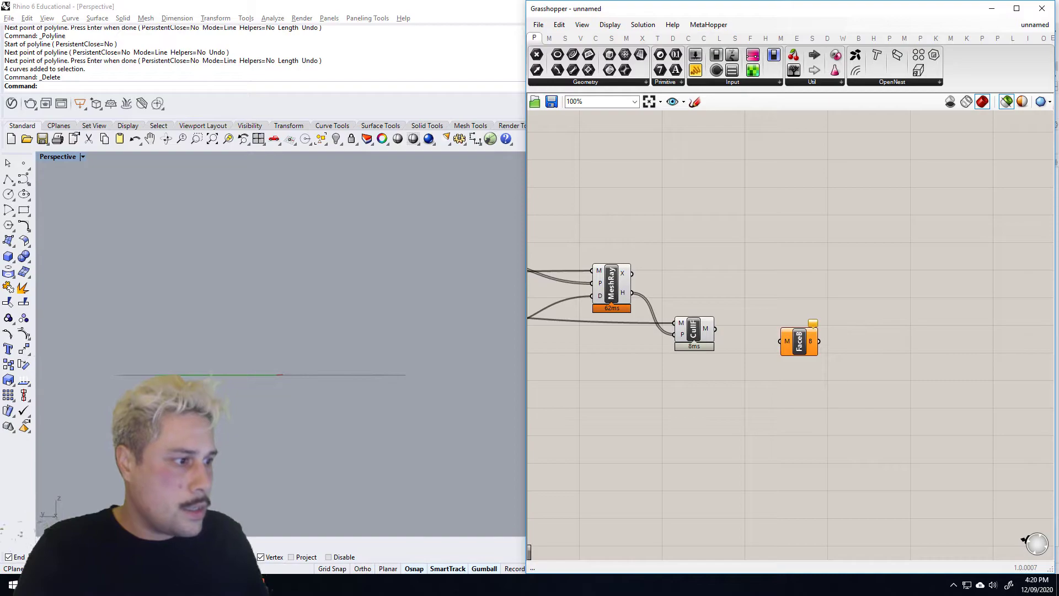
scroll(992, 330, up, 2)
click(723, 333)
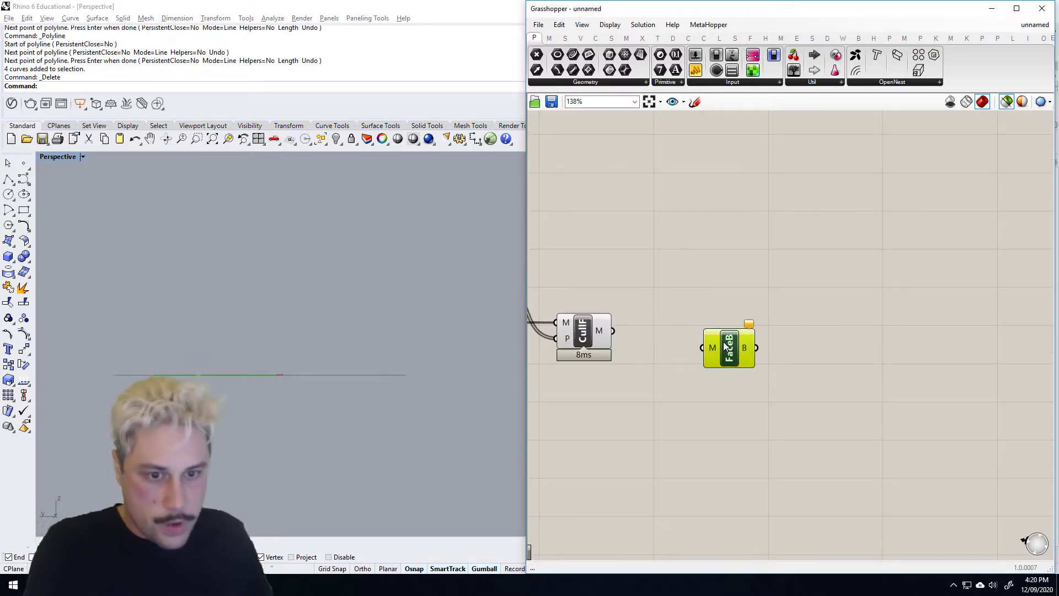
key(Delete)
Add Weaverbird's Face Polylines component and connect the culled mesh to its mesh input
double_click(723, 333)
text(f)
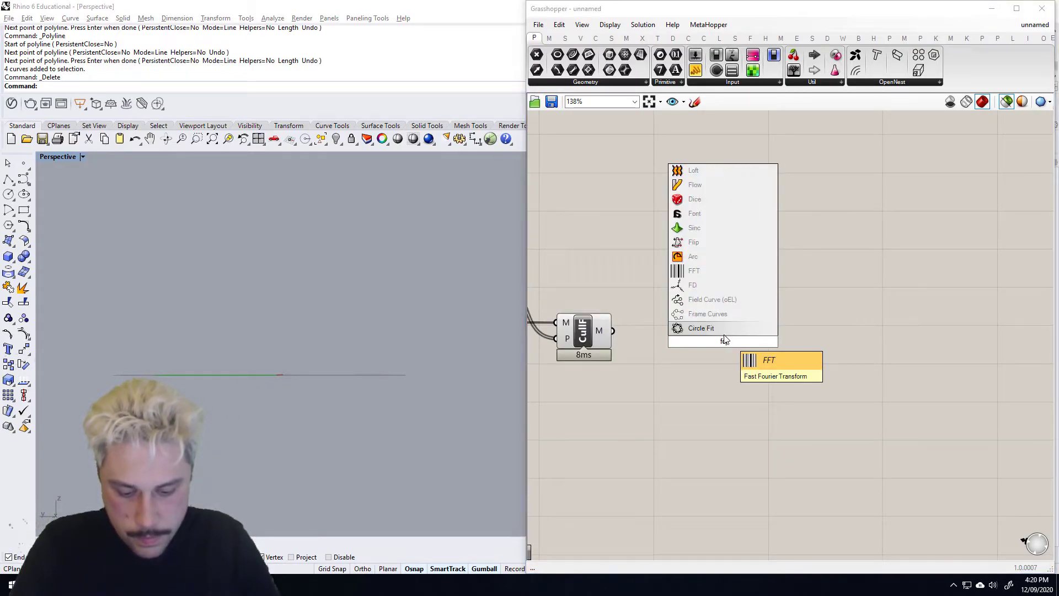
text(cae pol)
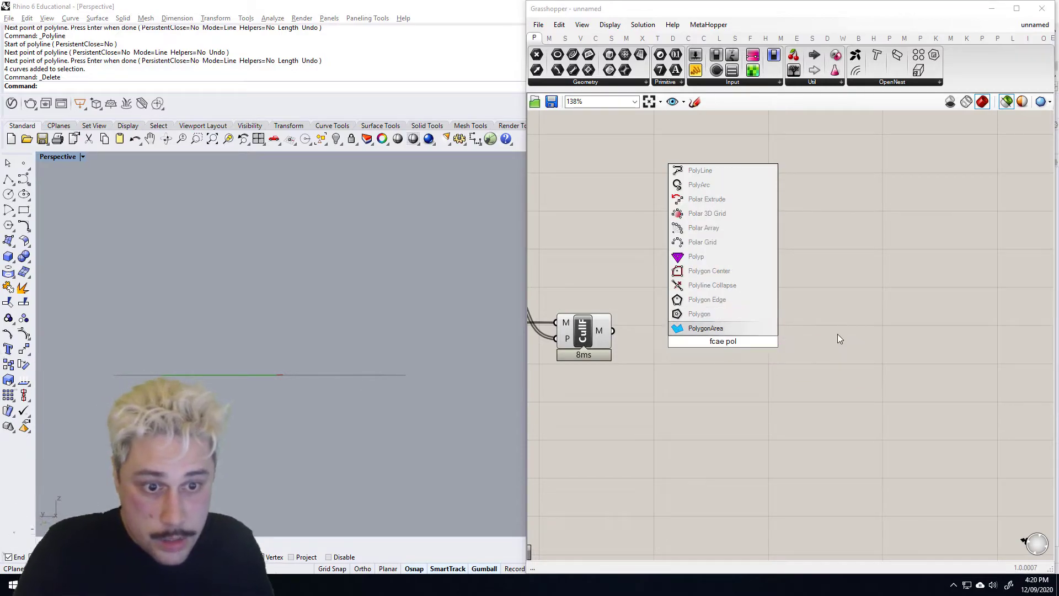
key(ctrl+a)
text(face polylin)
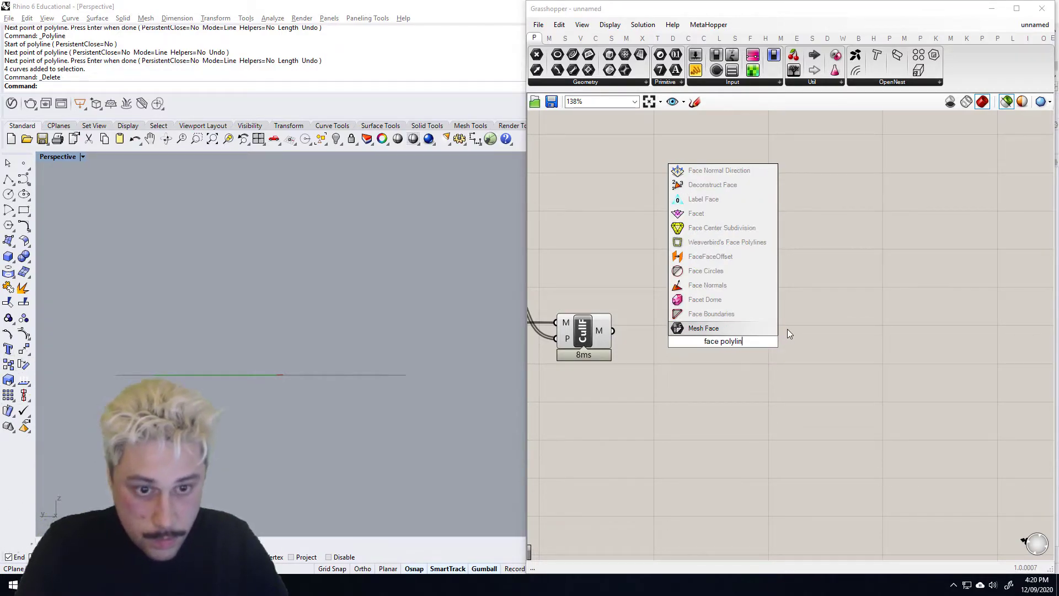
click(724, 242)
drag(612, 330, 701, 351)
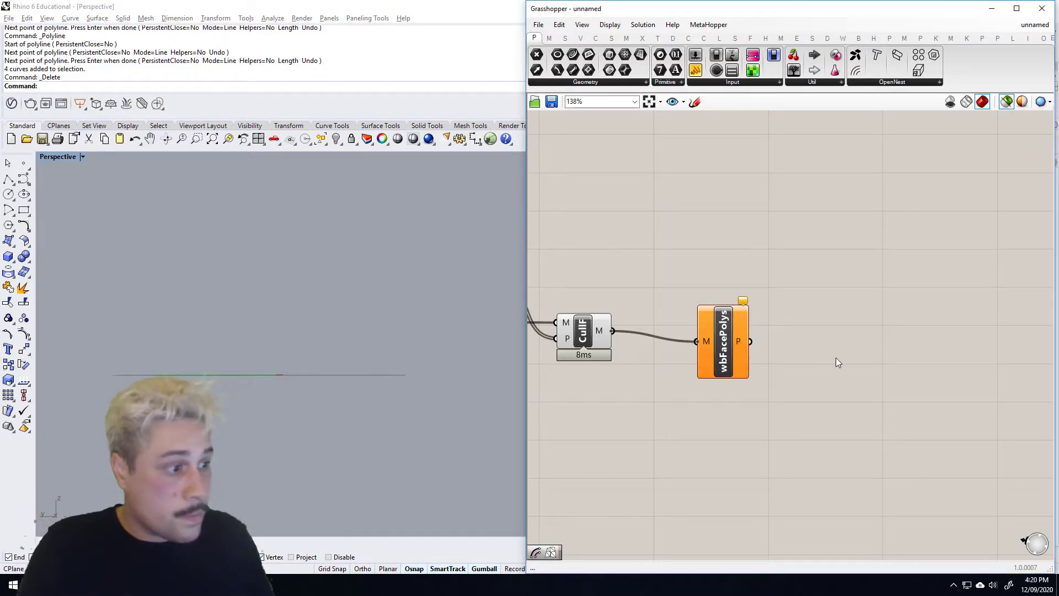
Graft and simplify the polyline output of Weaverbird's Face Polylines
right_click(740, 339)
click(875, 340)
scroll(760, 336, up, 3)
right_click(723, 351)
right_click(729, 344)
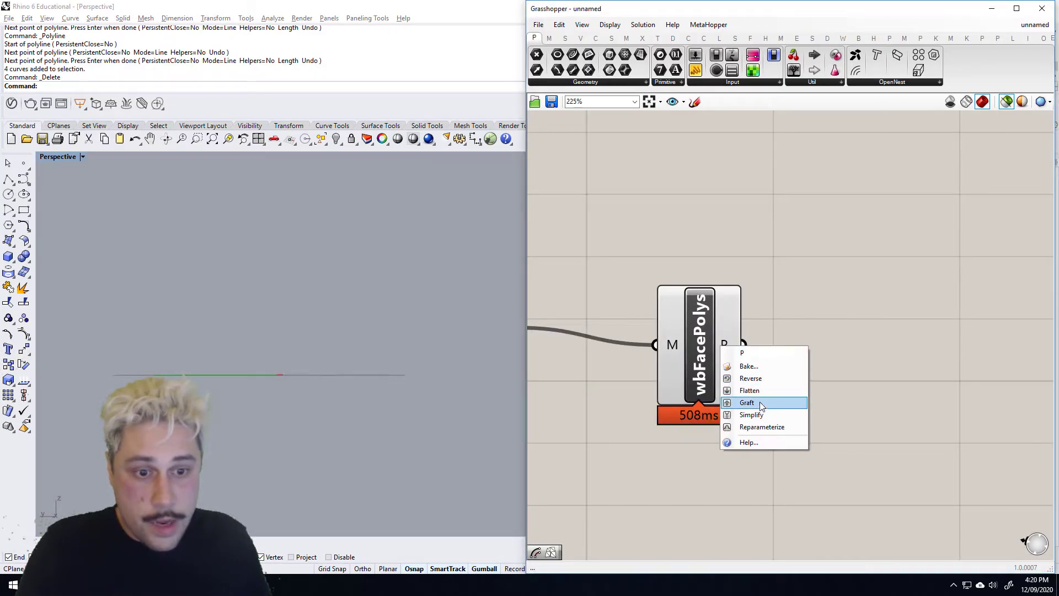
click(742, 394)
right_click(730, 348)
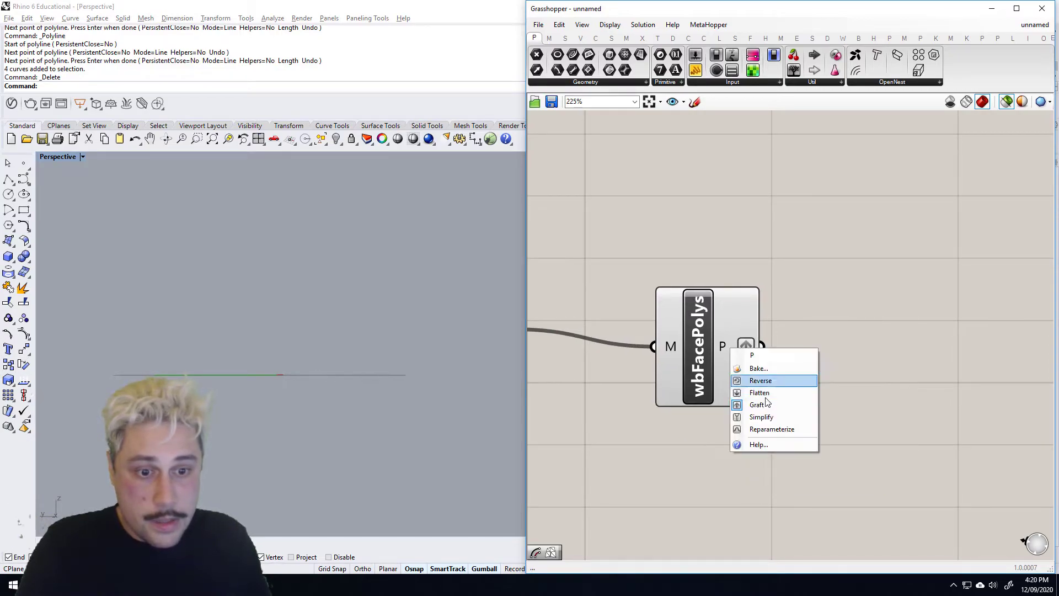
click(778, 416)
click(725, 347)
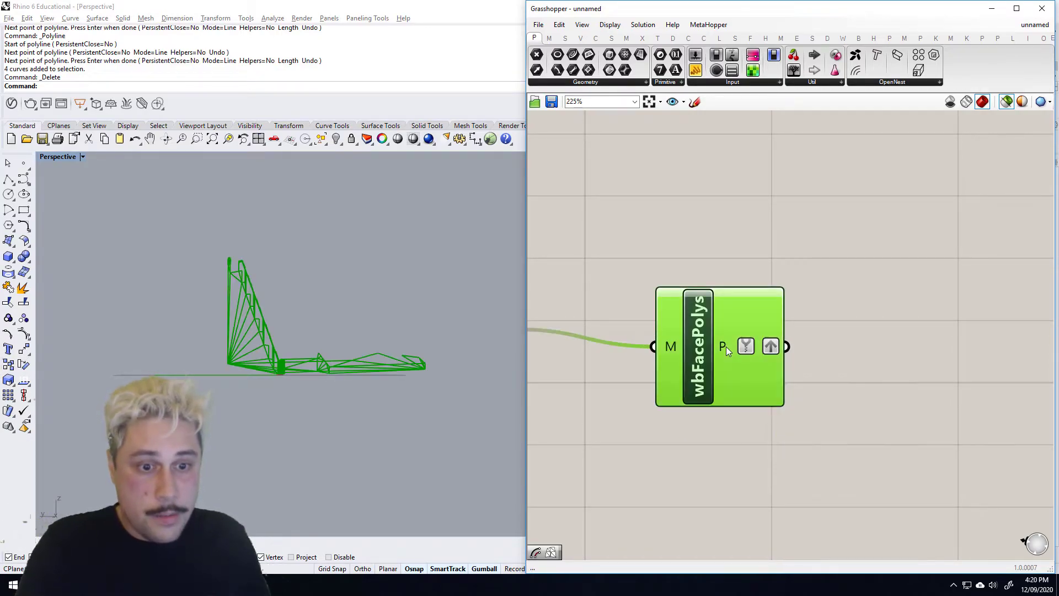
Add a plane Project component with the face polylines as its geometry input, and place it slightly below the polylines component
scroll(727, 345, down, 4)
double_click(822, 349)
text(project)
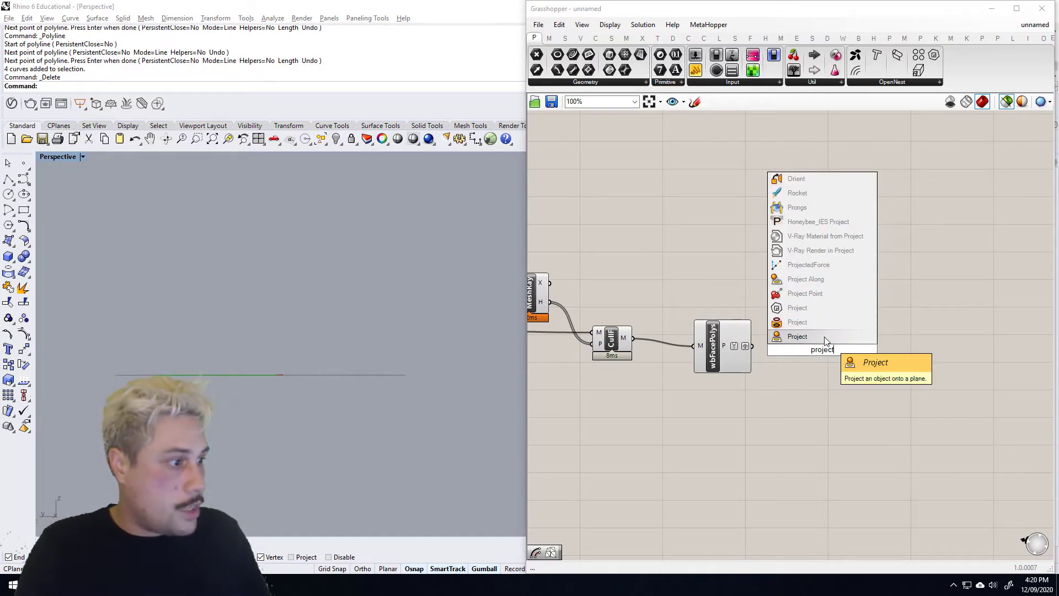
click(824, 336)
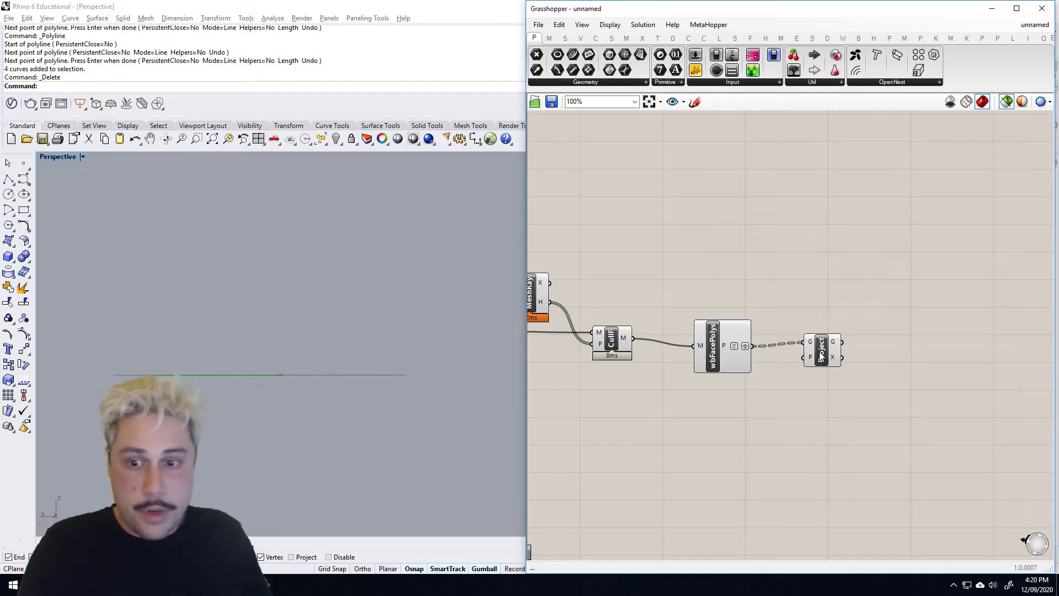
drag(822, 356, 815, 378)
right_drag(416, 329, 476, 365)
shift+click(707, 350)
right_drag(372, 411, 354, 349)
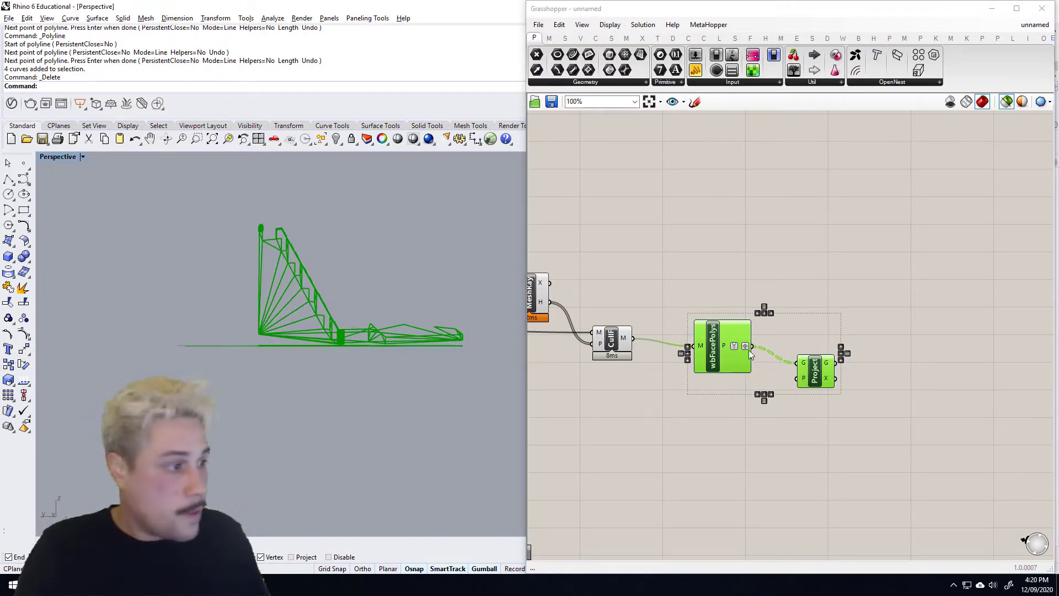
Add a Loft component after the Project component
right_drag(871, 353, 759, 353)
click(805, 362)
double_click(805, 361)
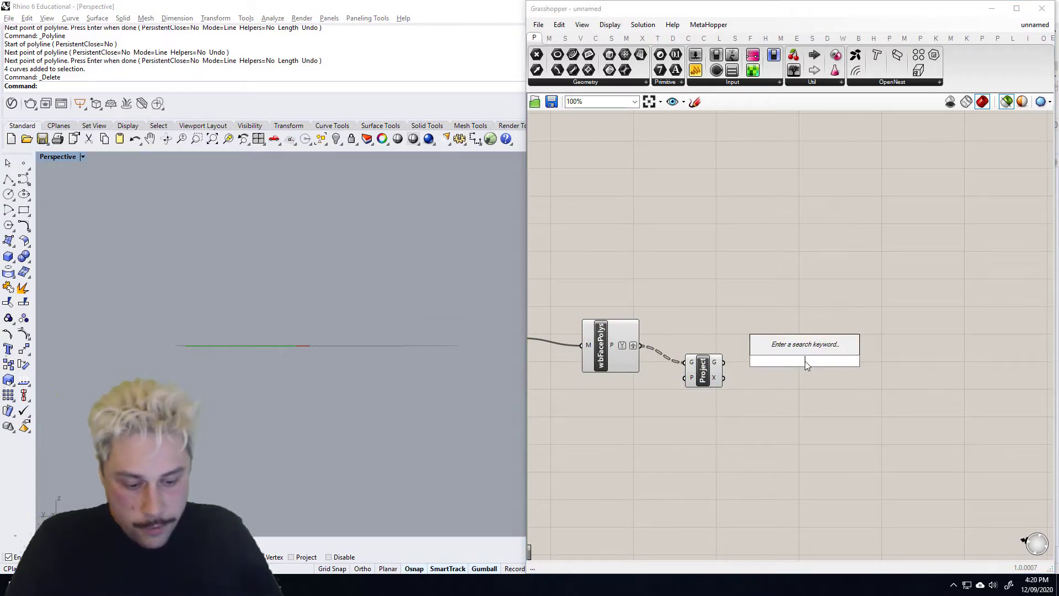
text(loft)
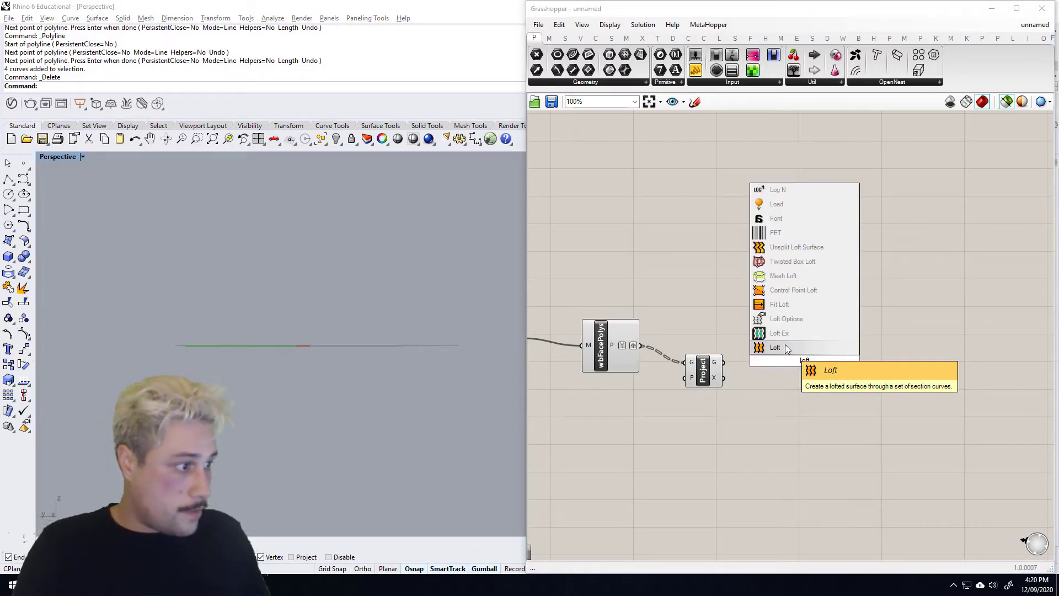
click(787, 348)
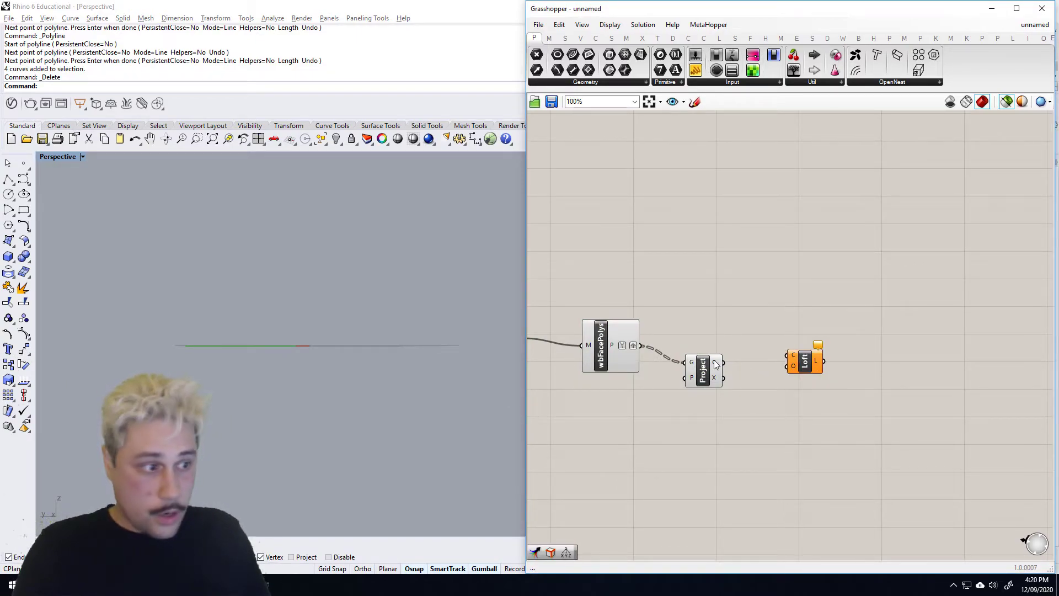
Connect both the face polylines and the projected polylines to the Loft's curves input and inspect the lofted surfaces
drag(641, 345, 787, 354)
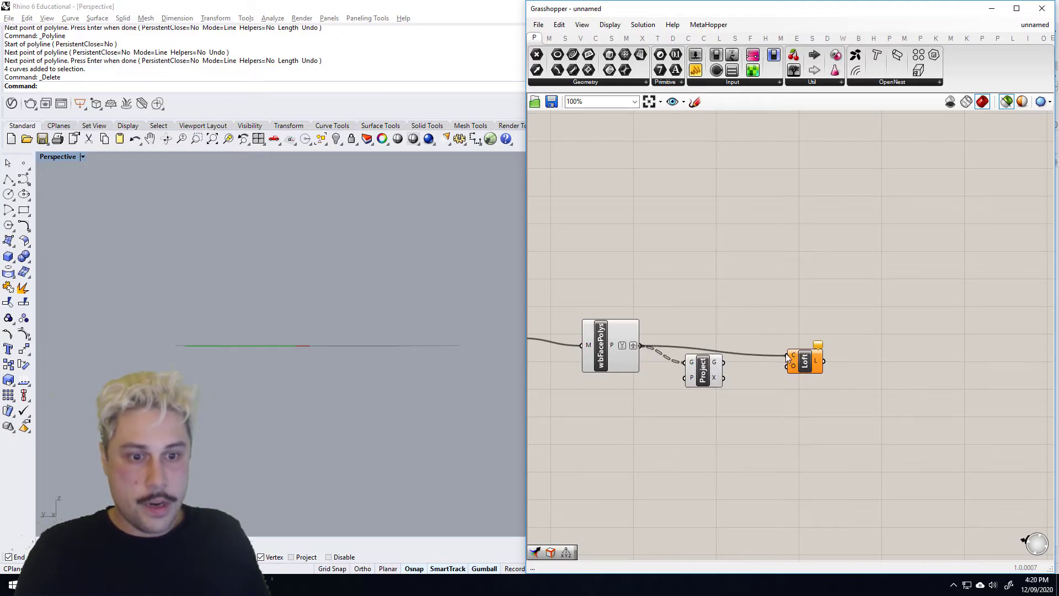
click(799, 368)
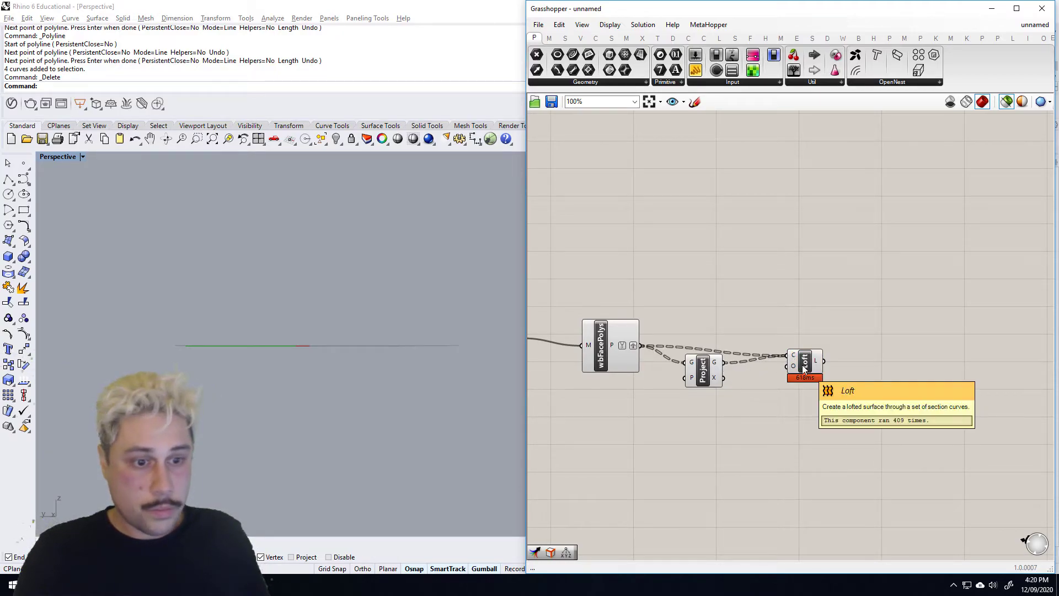
drag(802, 366, 800, 336)
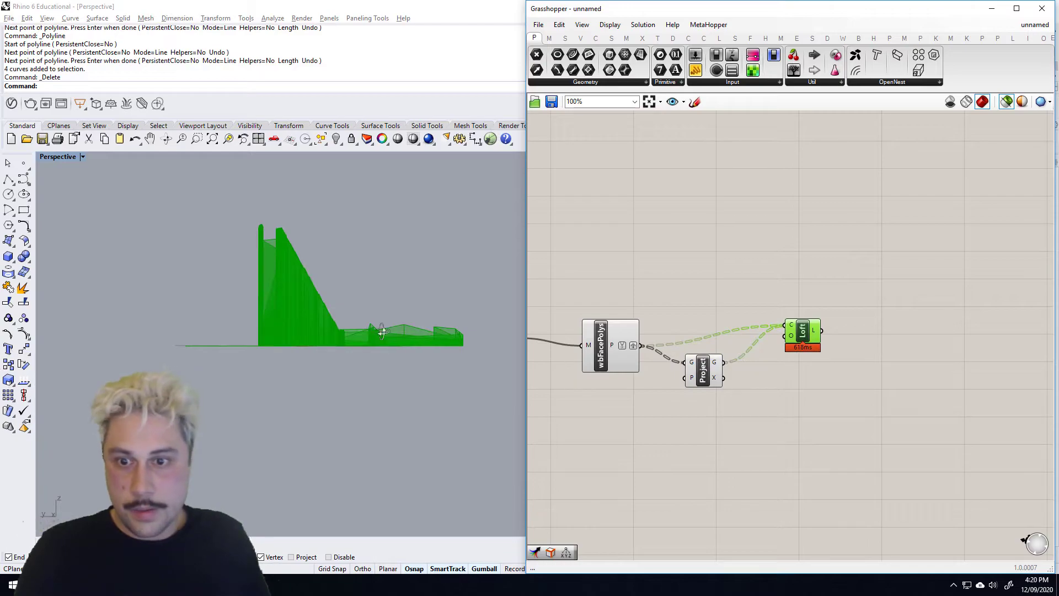
right_drag(388, 329, 239, 392)
scroll(220, 389, up, 8)
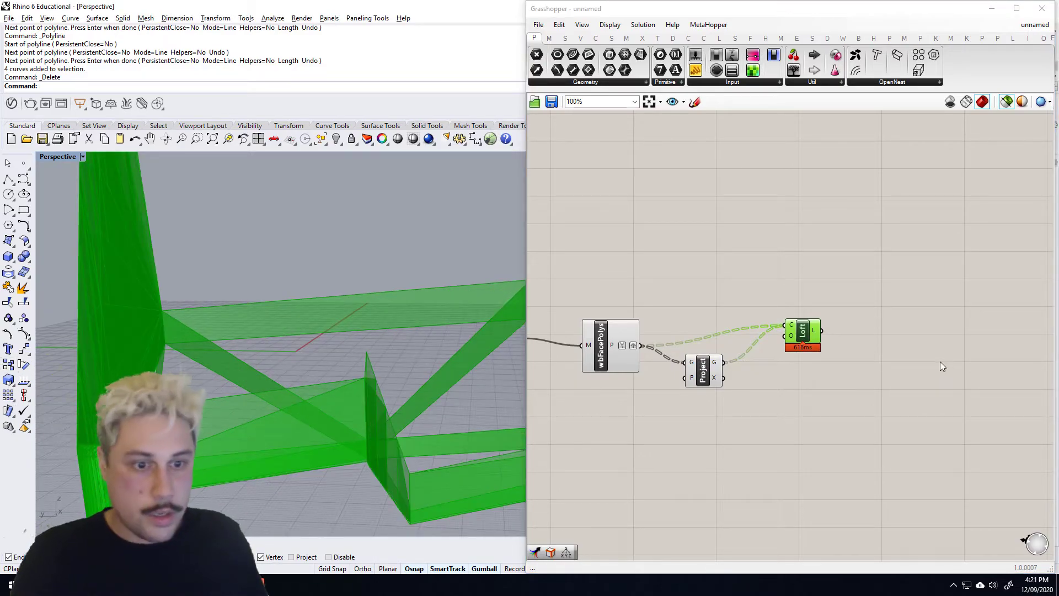
Add a Cap Holes Ex component, connect the lofted surfaces to its Brep input, and inspect the capped geometry
right_drag(940, 362, 773, 354)
double_click(800, 340)
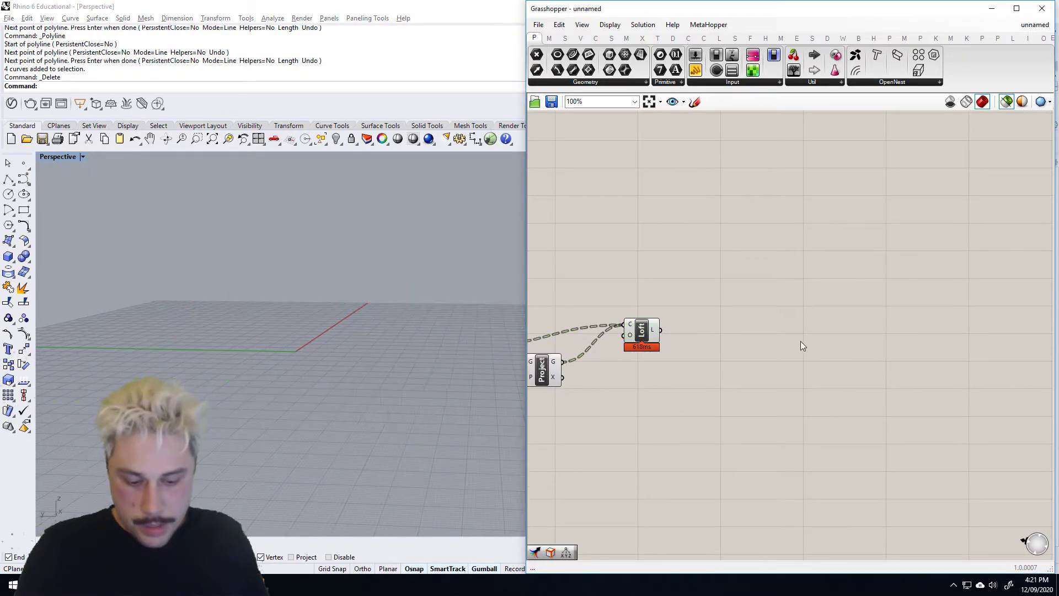
text(cap)
click(783, 299)
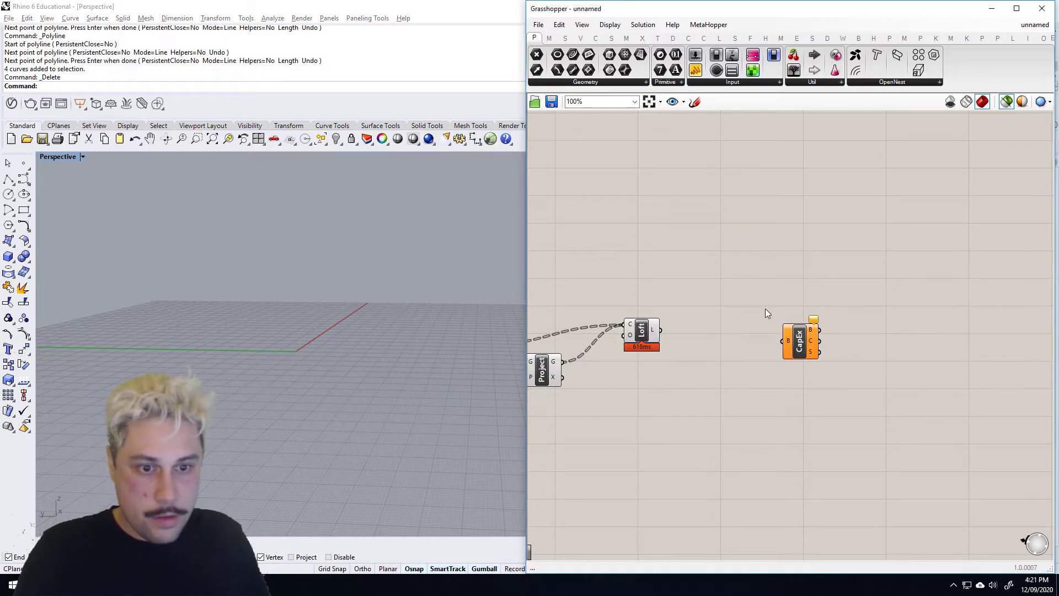
drag(660, 330, 789, 353)
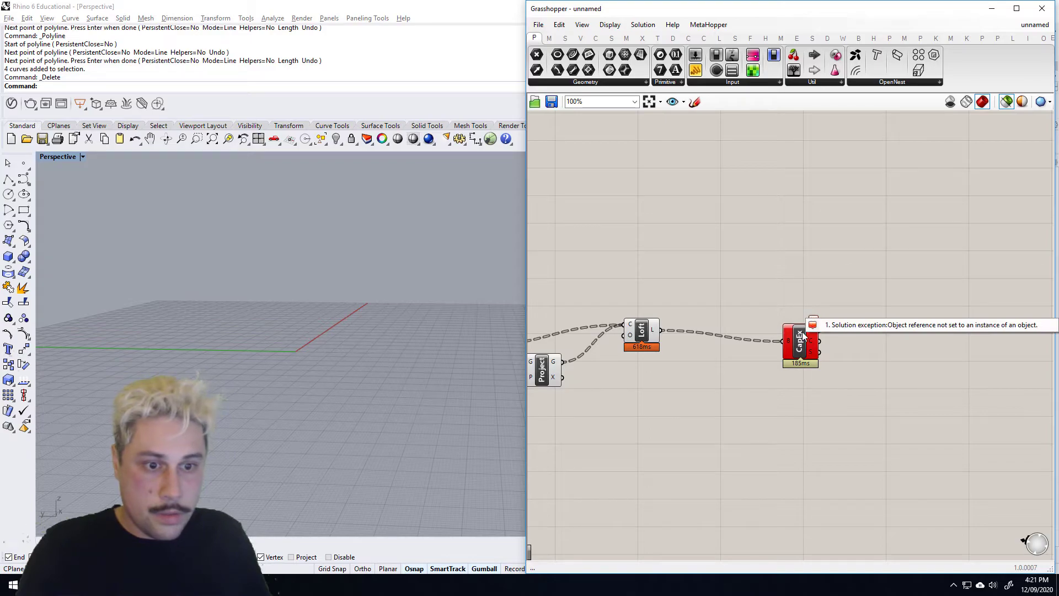
click(800, 341)
scroll(467, 338, down, 6)
right_drag(466, 341, 518, 337)
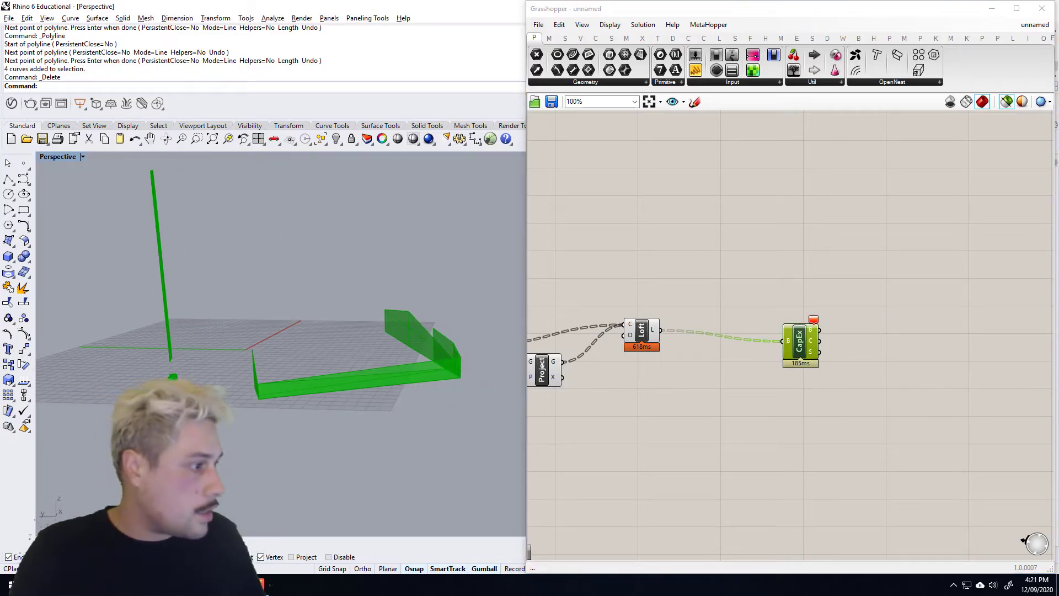
Add a Volume component, feed it the capped Breps, flatten its geometry input, and reposition Cap Holes Ex beside it
right_drag(838, 338, 745, 340)
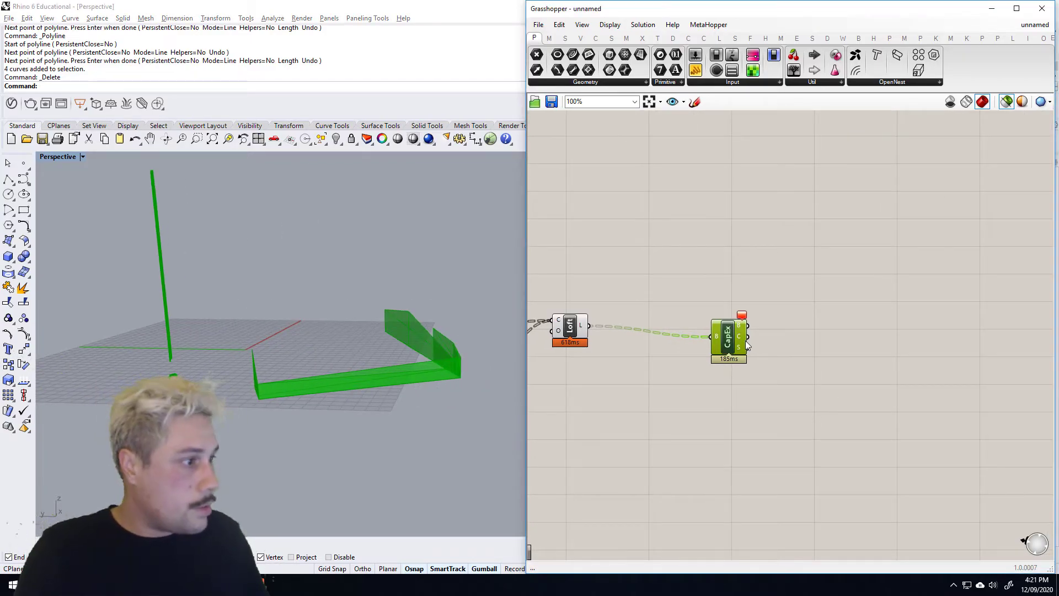
double_click(746, 340)
text(volume)
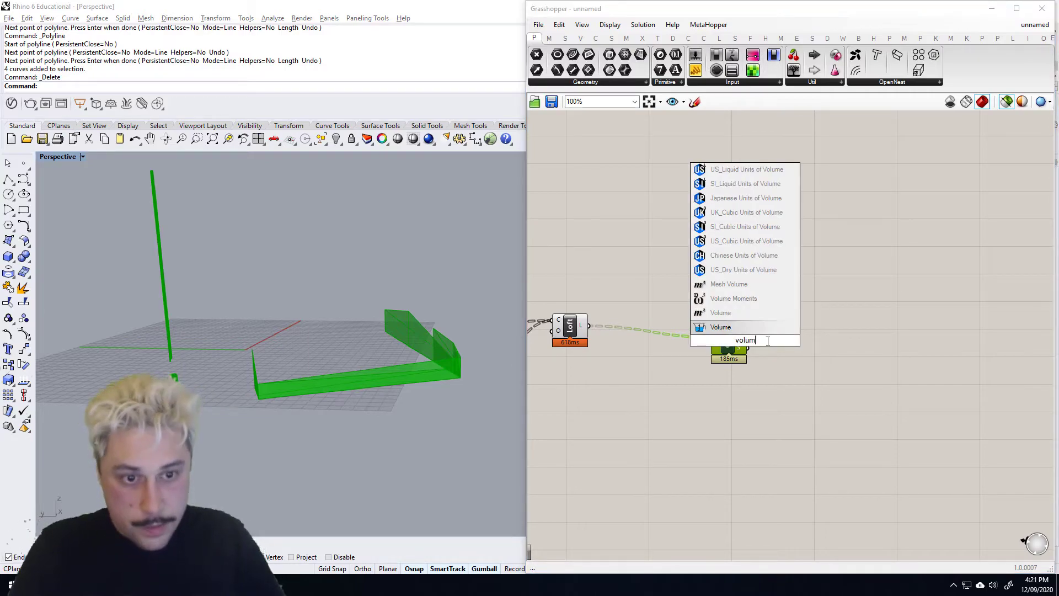
click(761, 326)
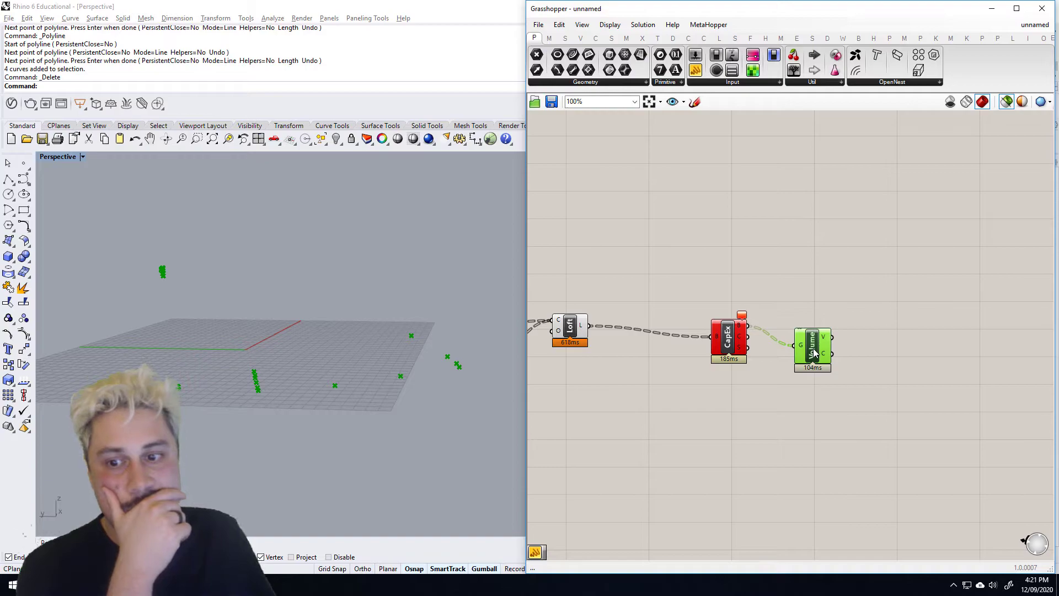
right_drag(903, 359, 852, 343)
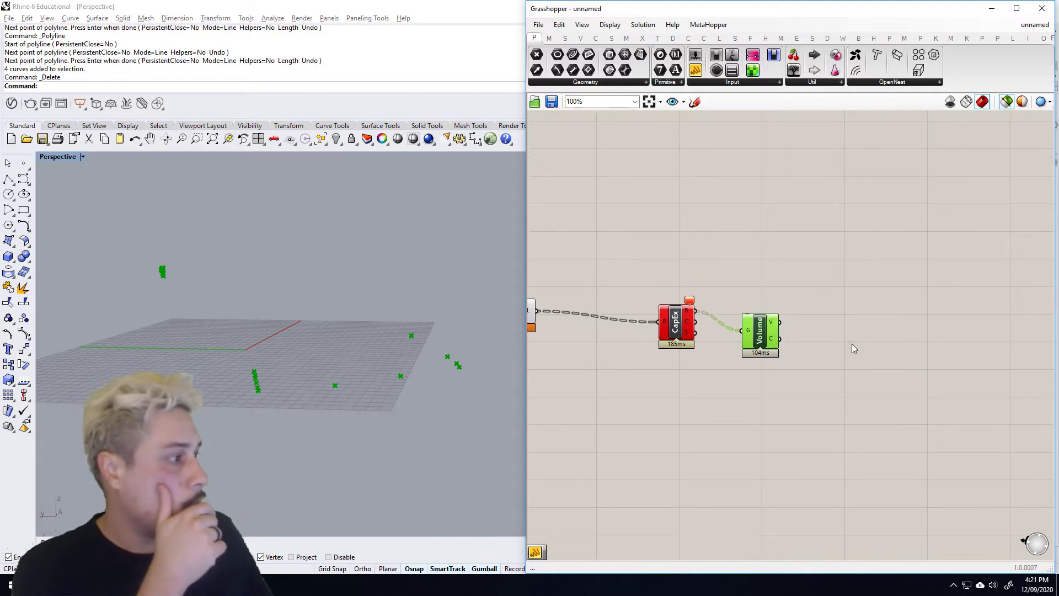
right_click(748, 334)
click(772, 415)
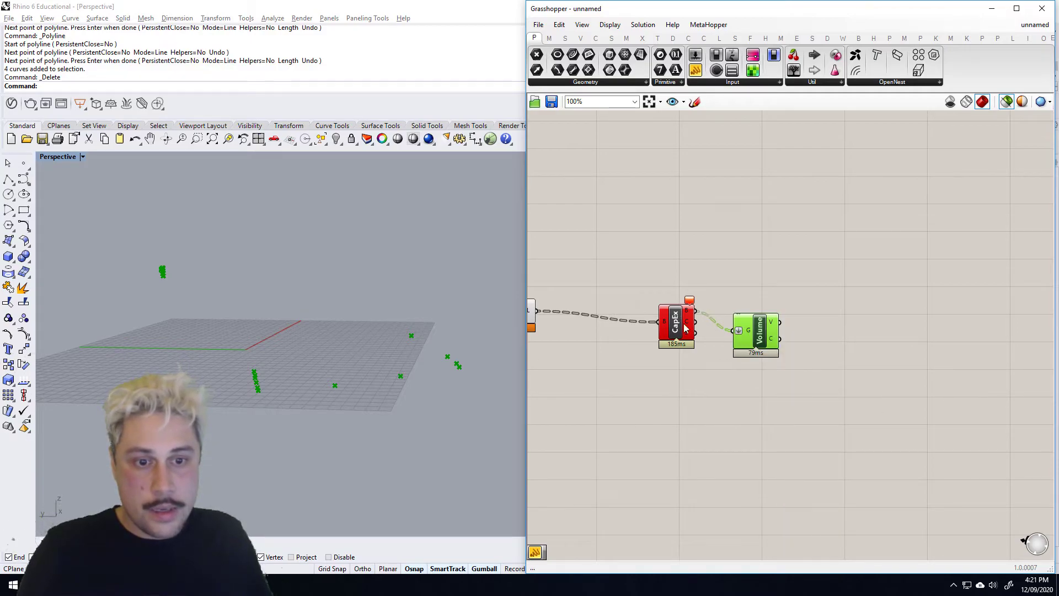
drag(685, 321, 661, 333)
Add a Mass Addition component and connect the volume values to its input
double_click(832, 322)
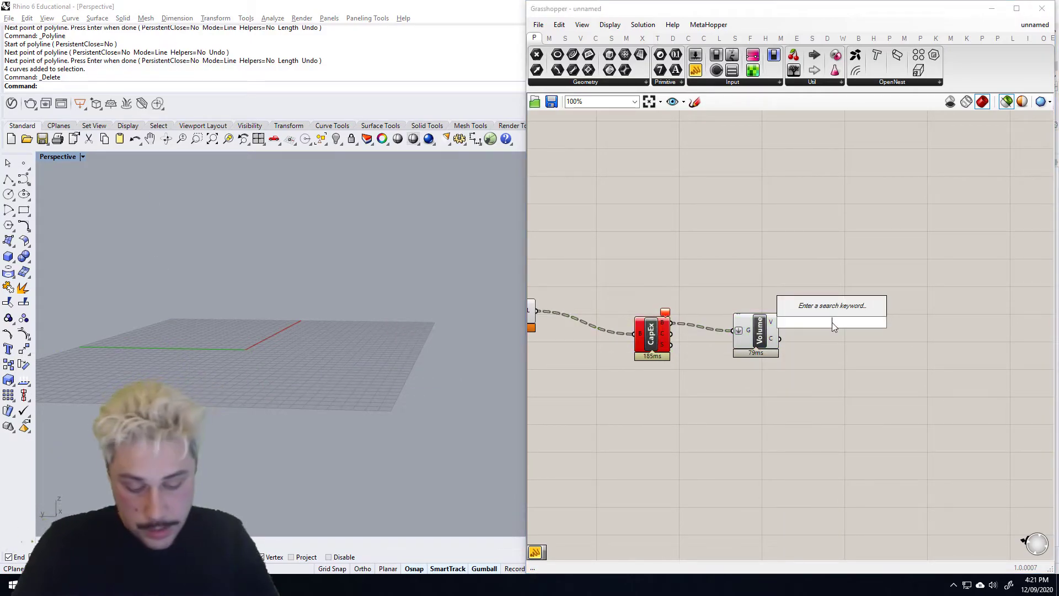
text(mass add)
click(836, 309)
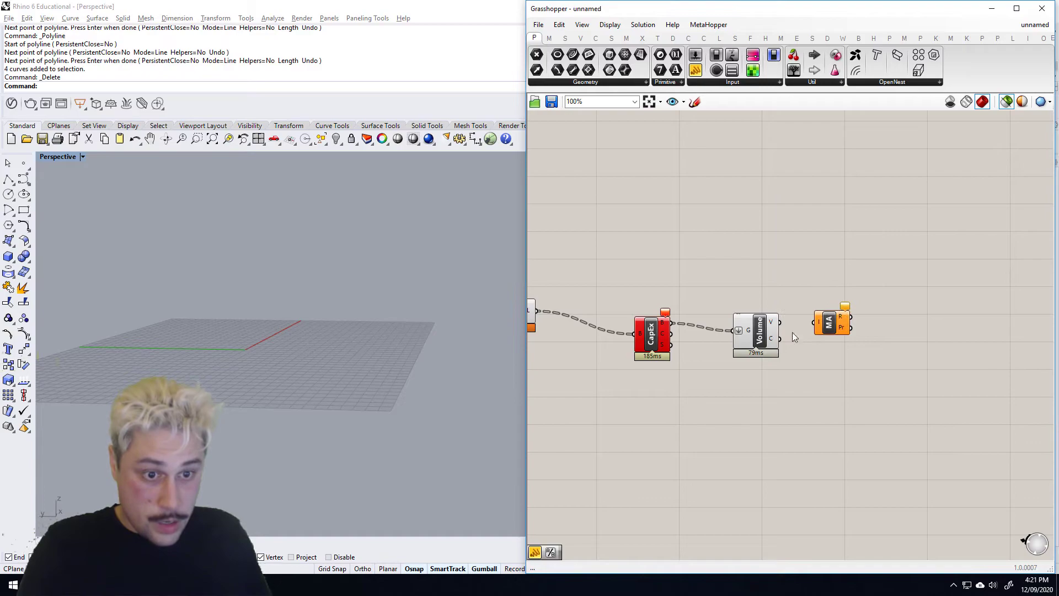
drag(778, 323, 824, 325)
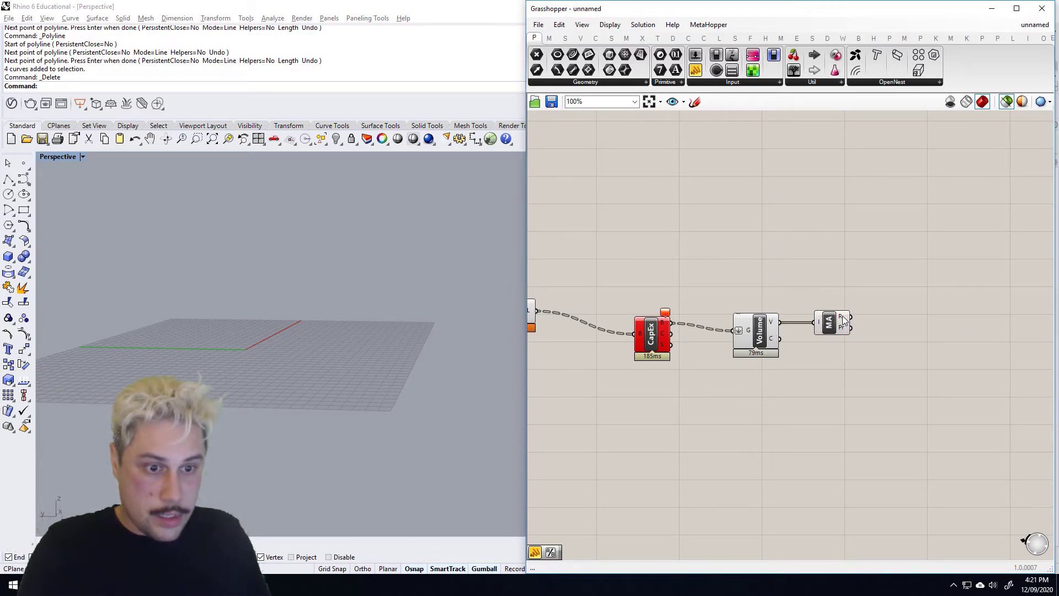
Add a Panel and connect the Mass Addition result to it
double_click(898, 319)
text(panel)
key(Return)
drag(910, 318, 912, 316)
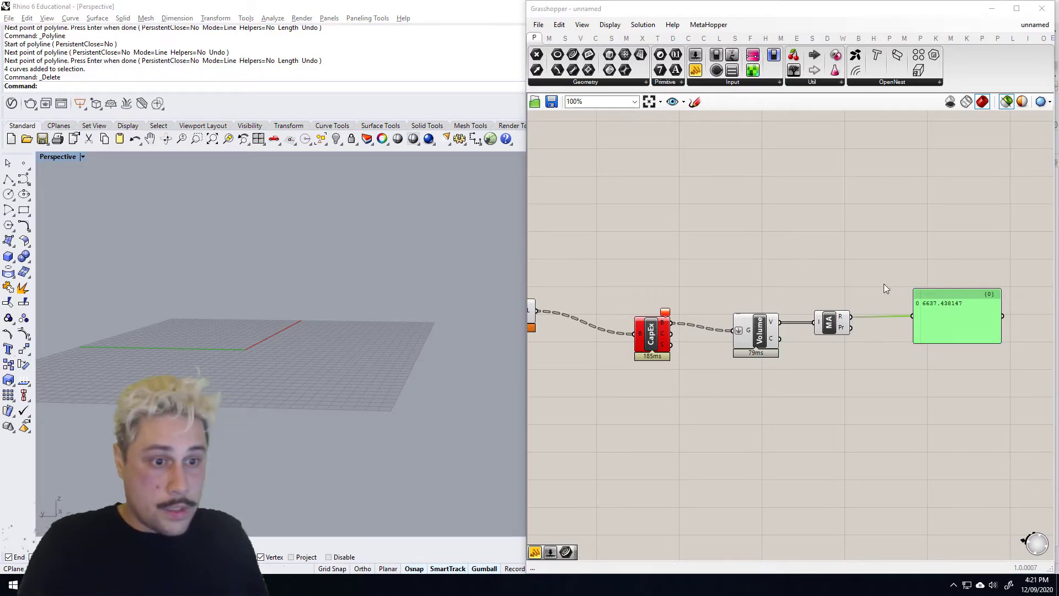
Tighten the component row by moving Cap Holes Ex, Volume and Mass Addition closer to the Loft
scroll(884, 284, down, 4)
scroll(924, 290, up, 8)
scroll(851, 292, down, 6)
scroll(714, 306, up, 2)
right_drag(714, 306, 841, 305)
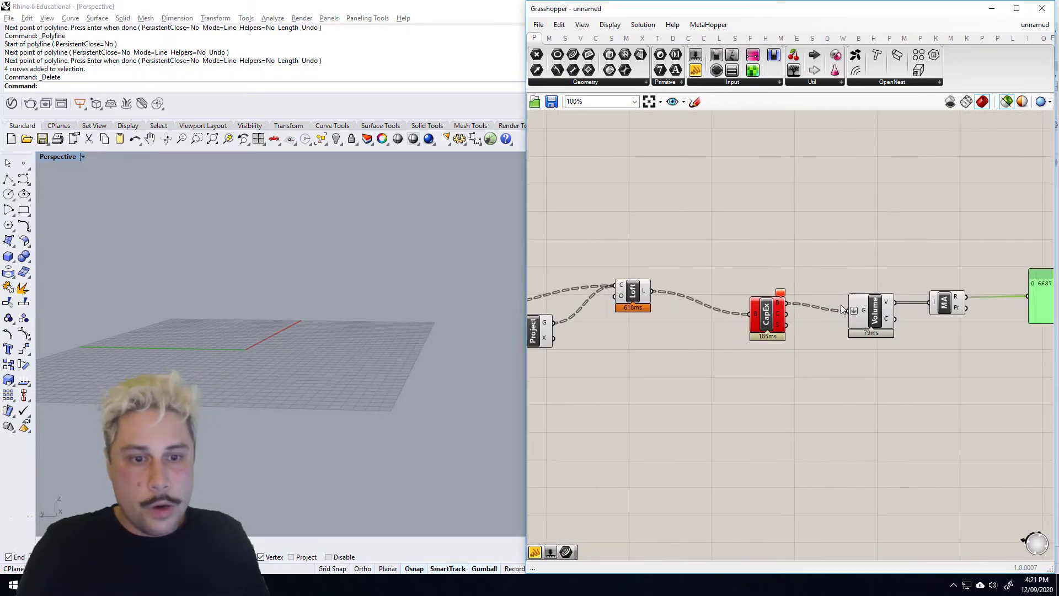
scroll(841, 308, down, 3)
drag(932, 347, 792, 261)
drag(798, 315, 745, 300)
click(713, 227)
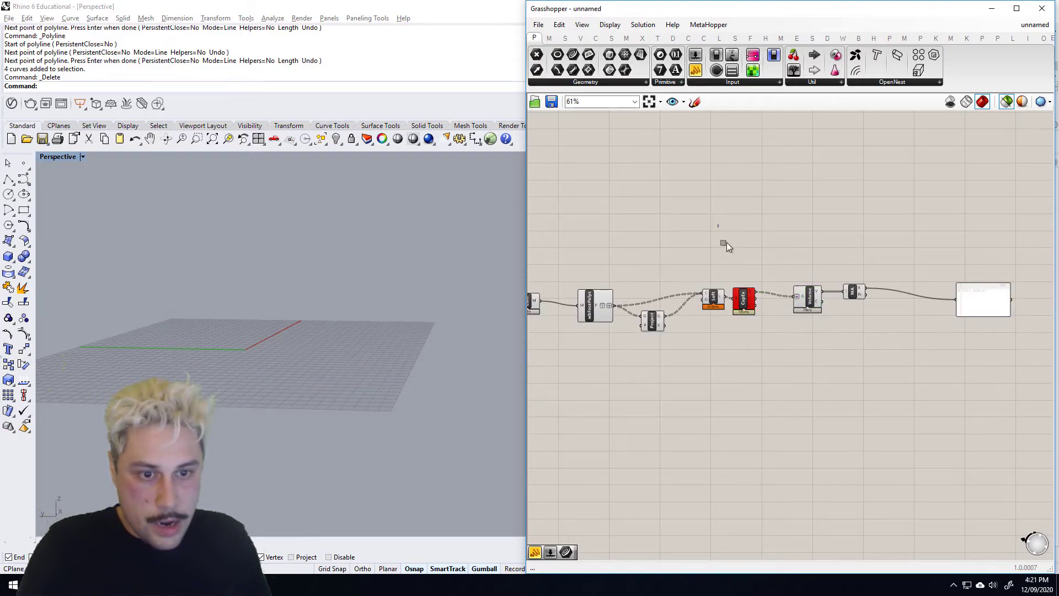
drag(835, 290, 787, 300)
click(760, 249)
Examine the previews of the face polylines and the culled mesh feeding them
right_drag(758, 249, 819, 251)
scroll(774, 299, up, 5)
click(774, 299)
right_drag(702, 321, 749, 314)
right_drag(918, 285, 847, 285)
click(914, 298)
right_drag(721, 364, 892, 348)
click(643, 300)
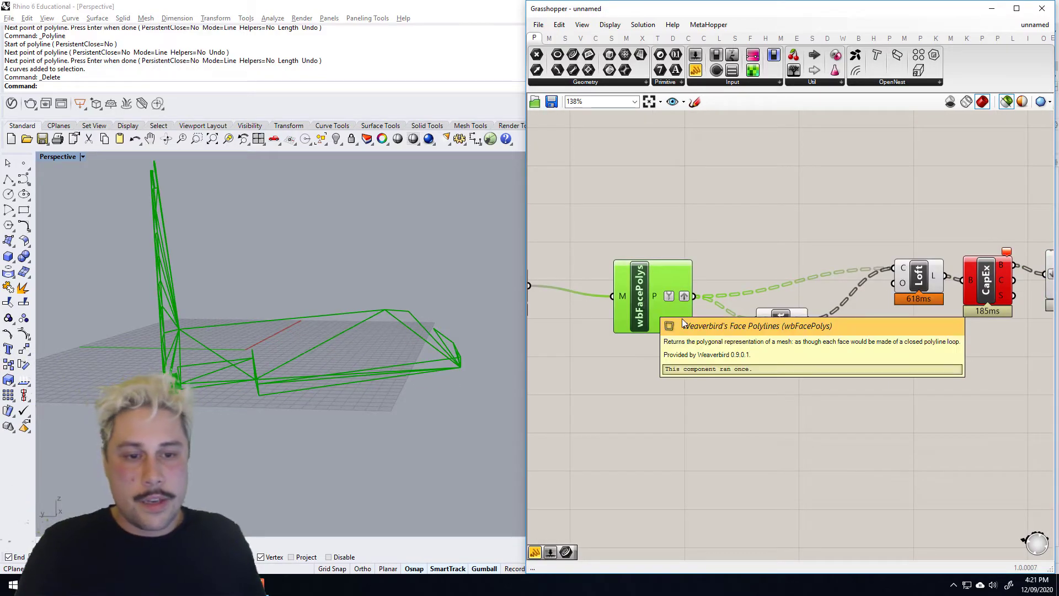
scroll(782, 336, down, 4)
mouse_move(859, 345)
right_down()
mouse_move(796, 333)
mouse_move(859, 333)
right_up()
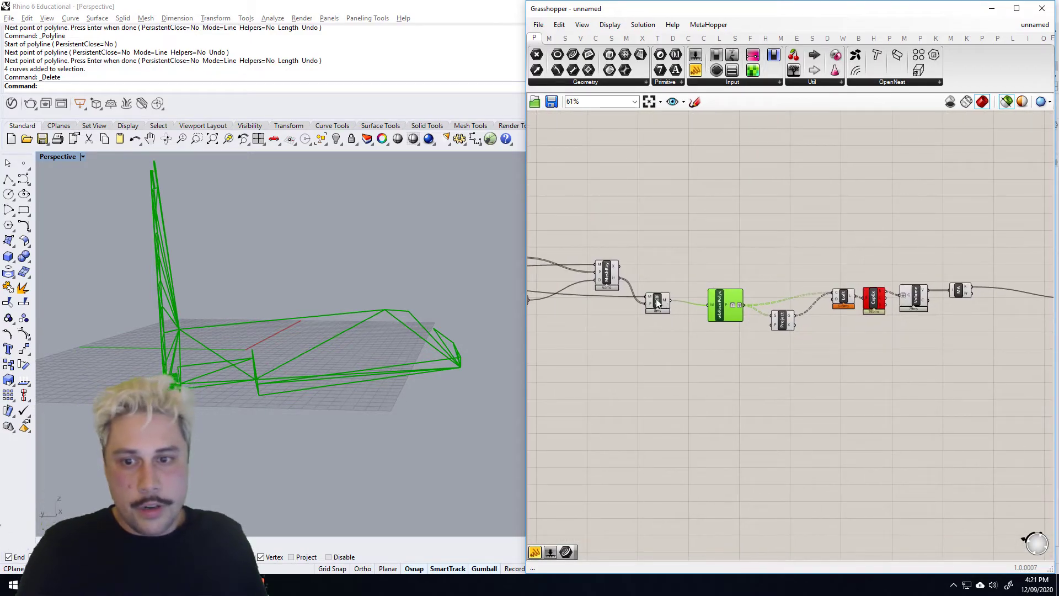
click(657, 302)
scroll(729, 299, up, 3)
right_drag(446, 316, 479, 303)
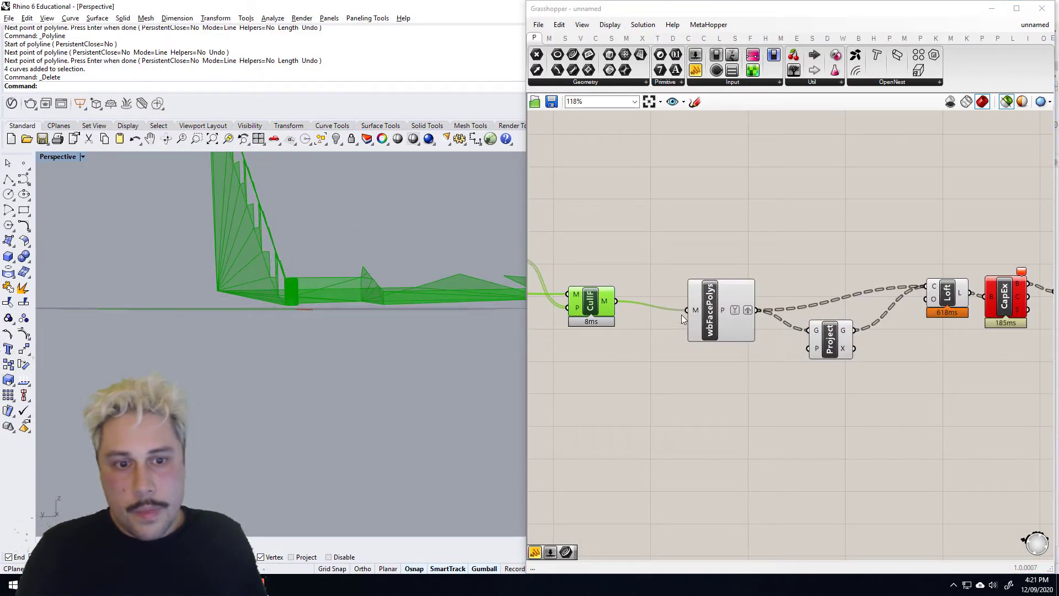
Compare the Loft and Cap Holes Ex previews from several viewing angles
click(941, 299)
right_drag(411, 304, 183, 303)
right_drag(103, 327, 182, 337)
right_drag(842, 326, 725, 331)
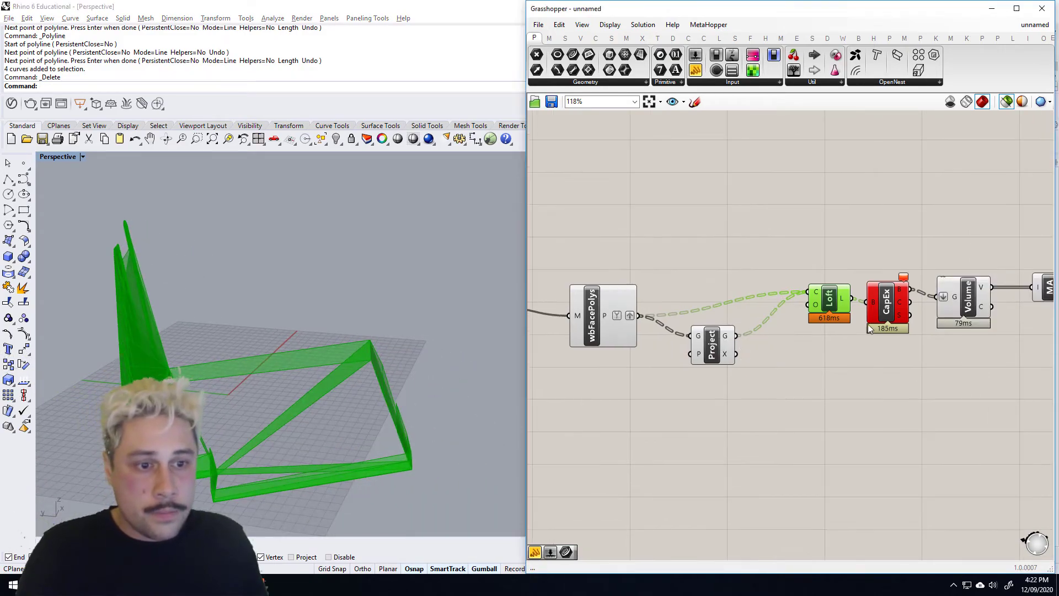
click(880, 313)
click(813, 307)
right_drag(379, 368, 331, 343)
Move the result panel right next to Mass Addition and shrink its height to fit one value
scroll(781, 353, down, 6)
right_drag(860, 355, 762, 343)
scroll(760, 338, up, 7)
right_drag(757, 286, 524, 289)
drag(875, 275, 651, 255)
drag(651, 300, 652, 259)
drag(653, 246, 651, 264)
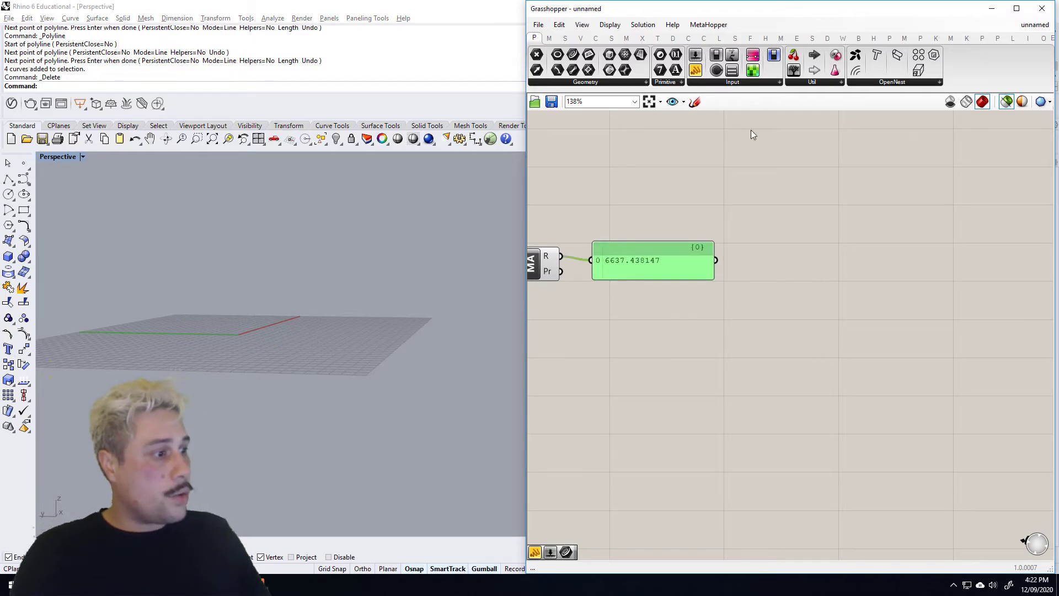
Set the angle slider of the YZ-plane rotation to 134
scroll(618, 193, down, 6)
right_drag(563, 203, 931, 251)
scroll(816, 240, down, 4)
right_drag(759, 246, 839, 259)
scroll(962, 261, up, 2)
scroll(961, 260, up, 4)
scroll(764, 266, up, 3)
right_drag(730, 269, 857, 279)
scroll(857, 279, down, 4)
right_drag(766, 262, 1012, 283)
scroll(1012, 282, down, 1)
right_drag(679, 263, 874, 303)
scroll(706, 287, up, 6)
drag(857, 455, 700, 200)
right_drag(833, 313, 715, 317)
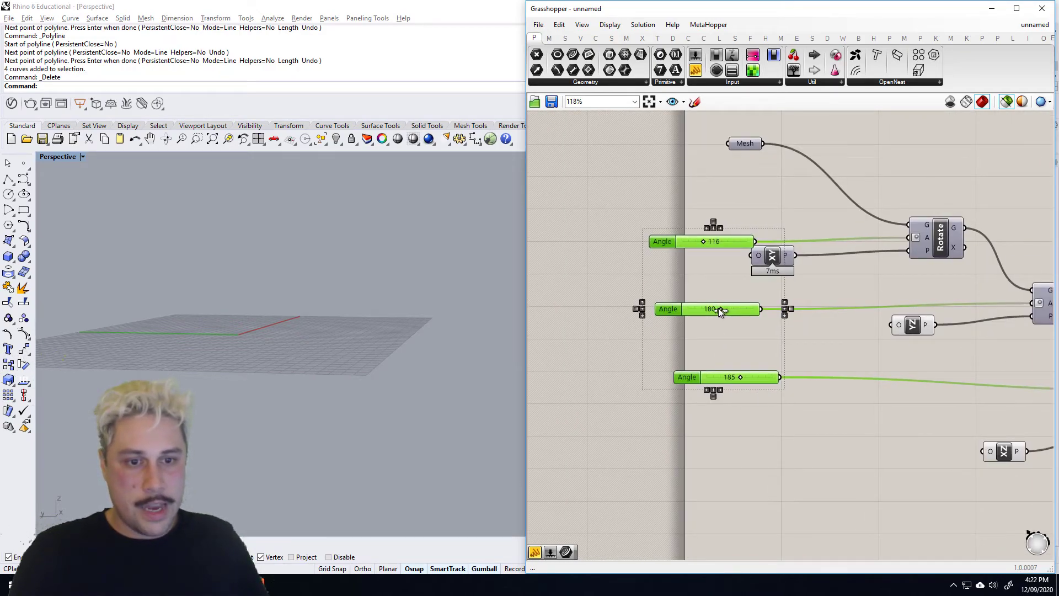
drag(752, 337, 766, 325)
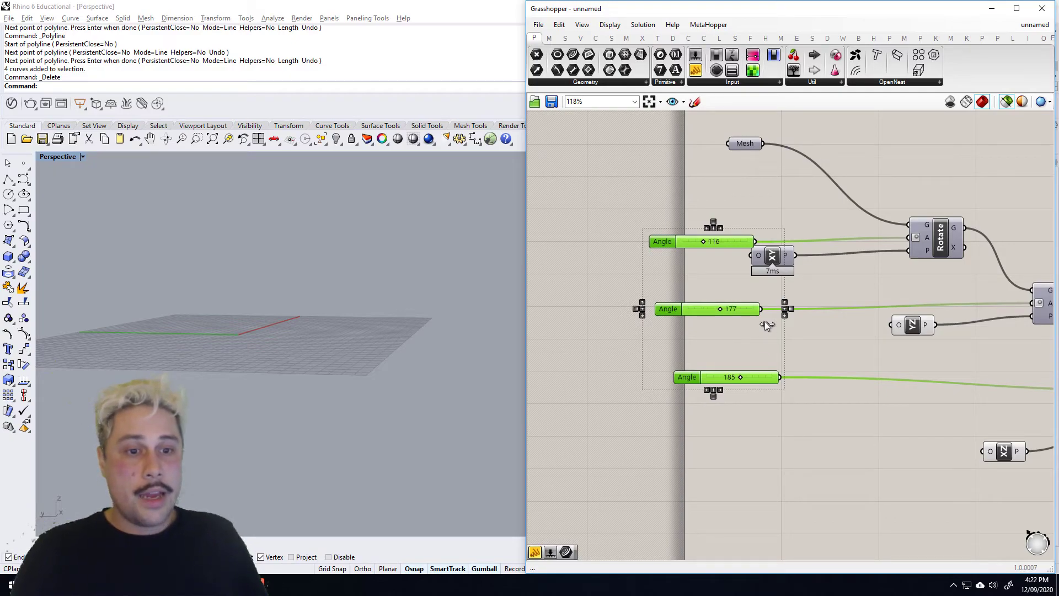
Examine the Move component's preview of the rotated mesh above the ground plane
scroll(764, 321, down, 6)
right_drag(1015, 404, 606, 290)
right_drag(864, 242, 787, 253)
scroll(786, 253, up, 2)
scroll(786, 252, up, 4)
right_drag(543, 255, 748, 281)
right_drag(589, 325, 716, 315)
click(738, 290)
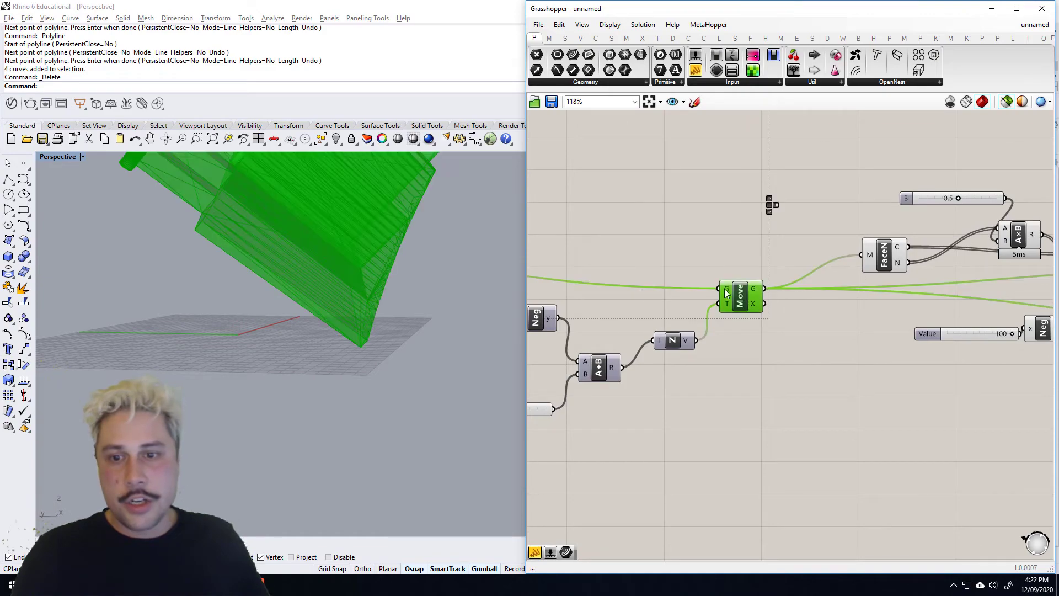
scroll(391, 332, down, 3)
scroll(827, 321, down, 6)
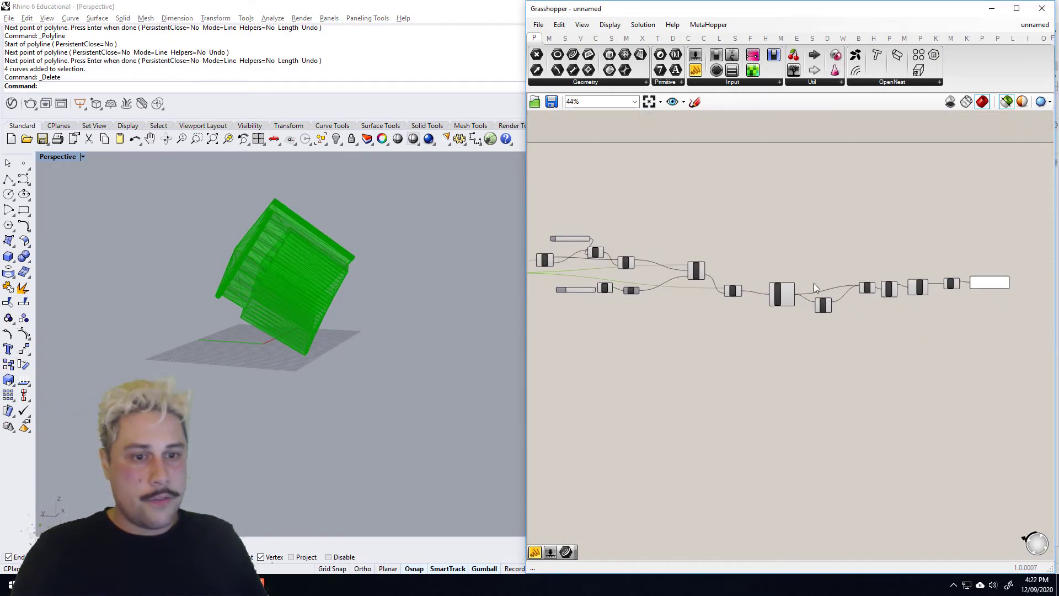
Inspect the capped solids, the Volume component's centroids and the total volume for the new rotation
scroll(826, 288, up, 6)
right_drag(833, 314, 654, 314)
right_drag(903, 317, 721, 315)
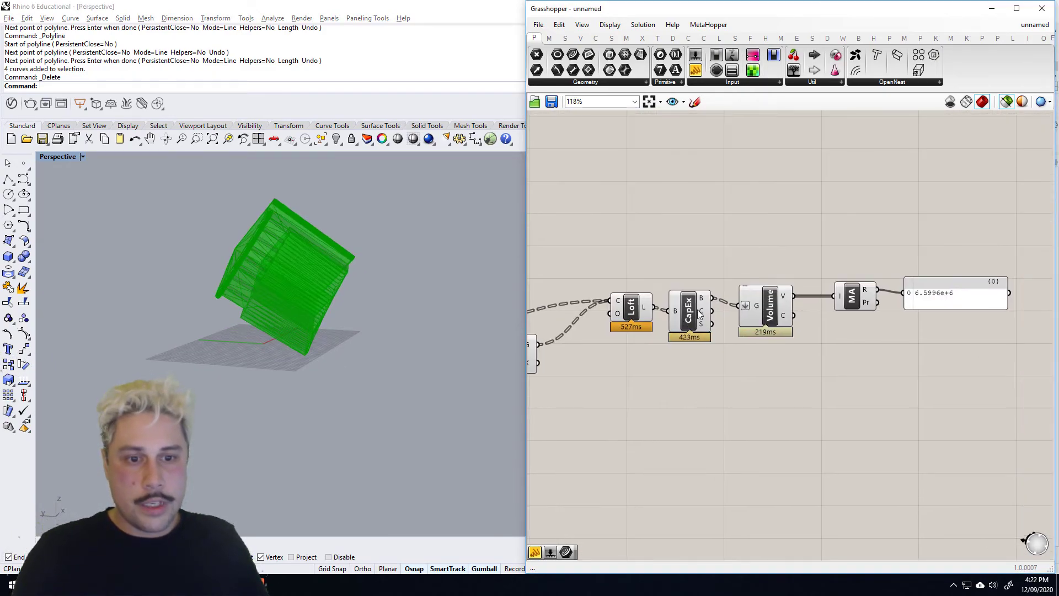
click(693, 309)
right_drag(333, 296, 332, 355)
right_drag(395, 361, 300, 314)
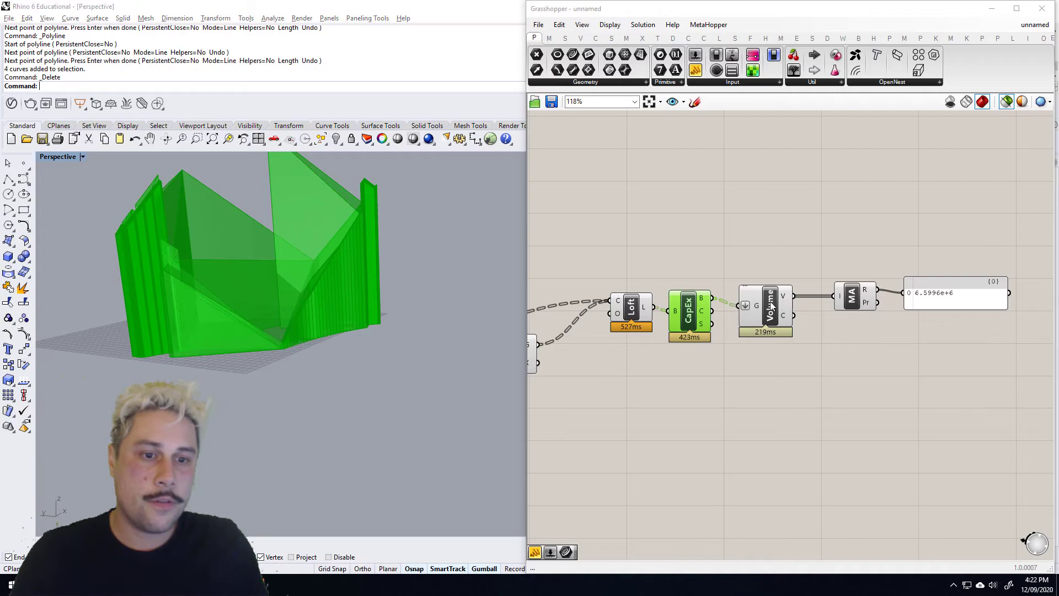
drag(771, 307, 783, 306)
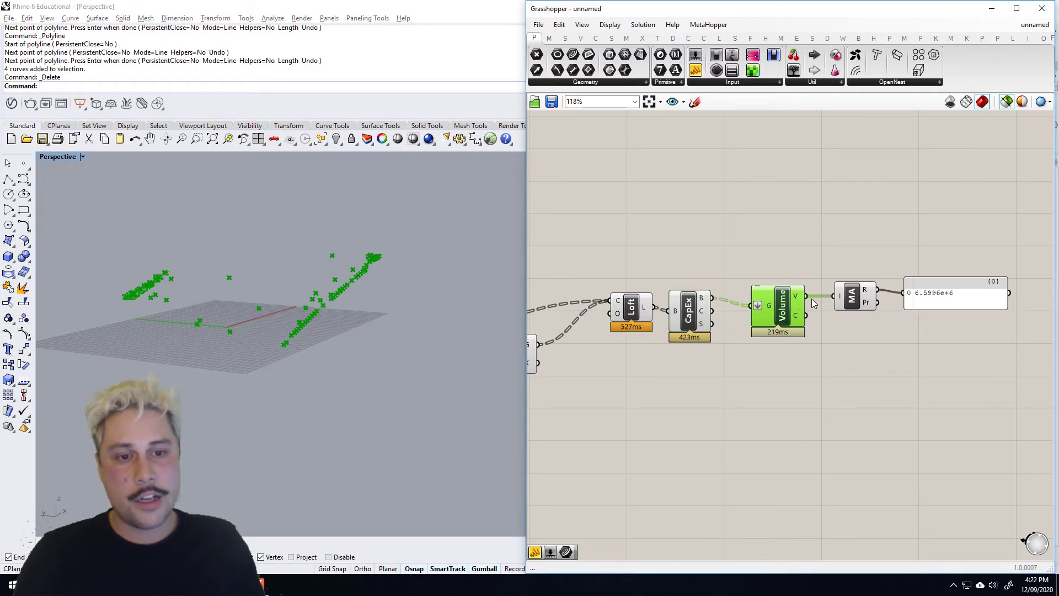
drag(928, 293, 920, 289)
Add a Number parameter and connect the Mass Addition result to it
scroll(918, 289, down, 5)
double_click(868, 332)
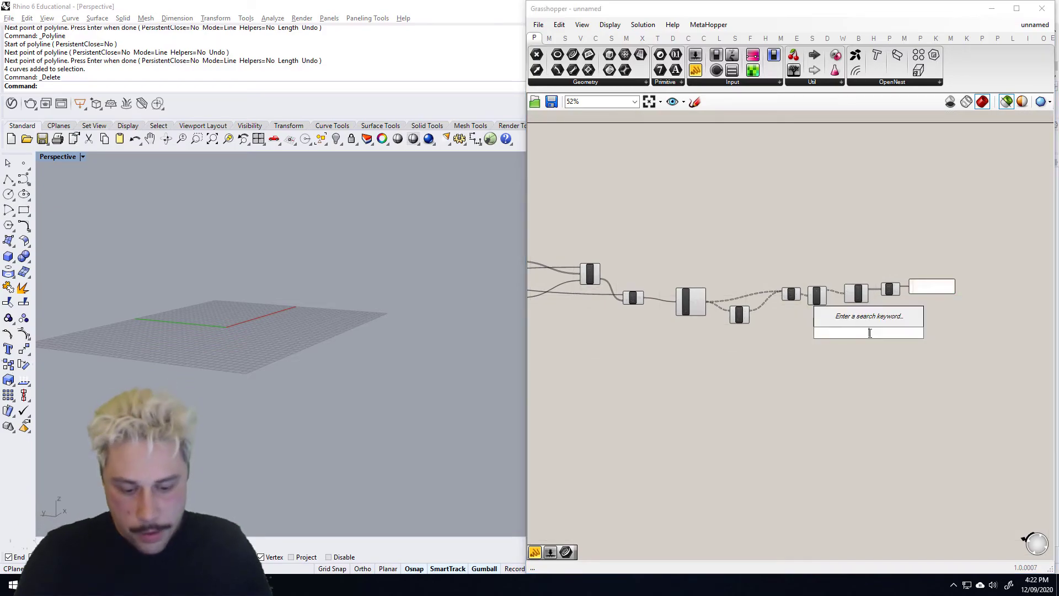
text(num)
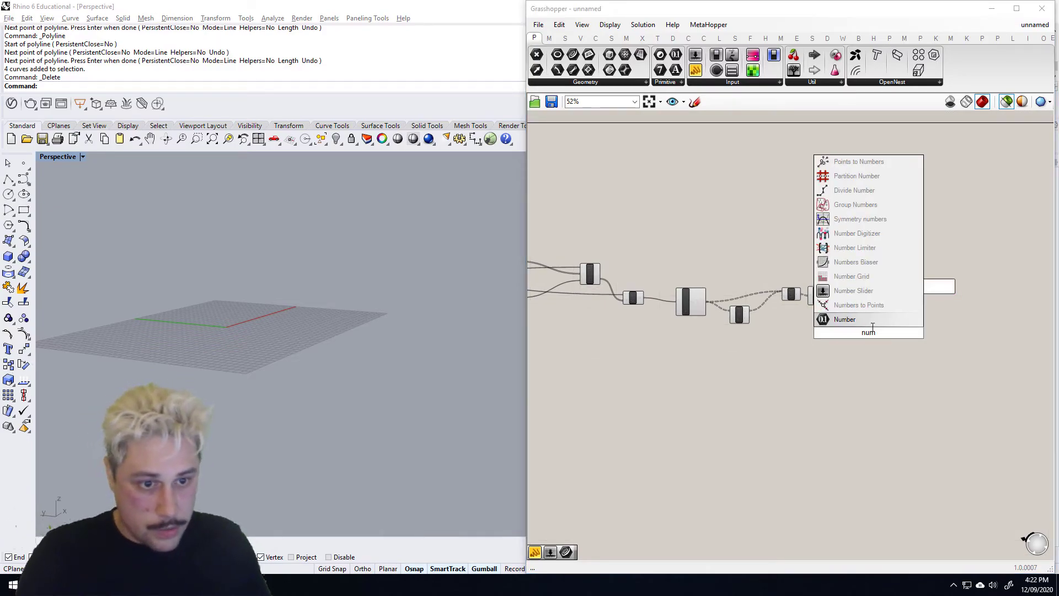
key(Return)
scroll(911, 290, up, 4)
Add a Galapagos solver, connect its Fitness to the Number parameter, and place it below the result panel
text(gal)
double_click(789, 402)
text(gal)
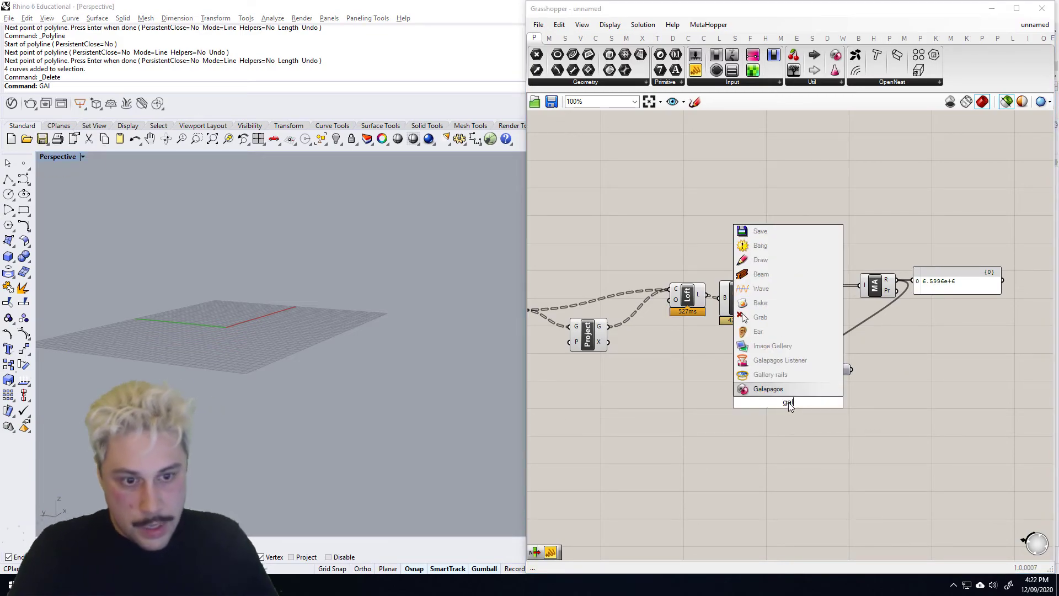
click(779, 390)
scroll(919, 303, up, 2)
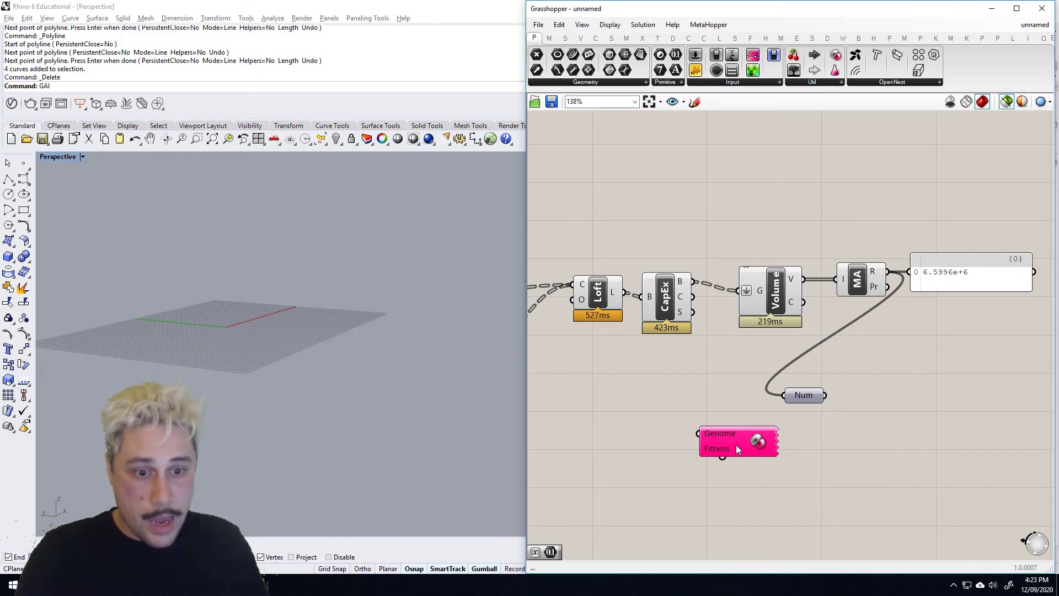
drag(739, 451, 900, 366)
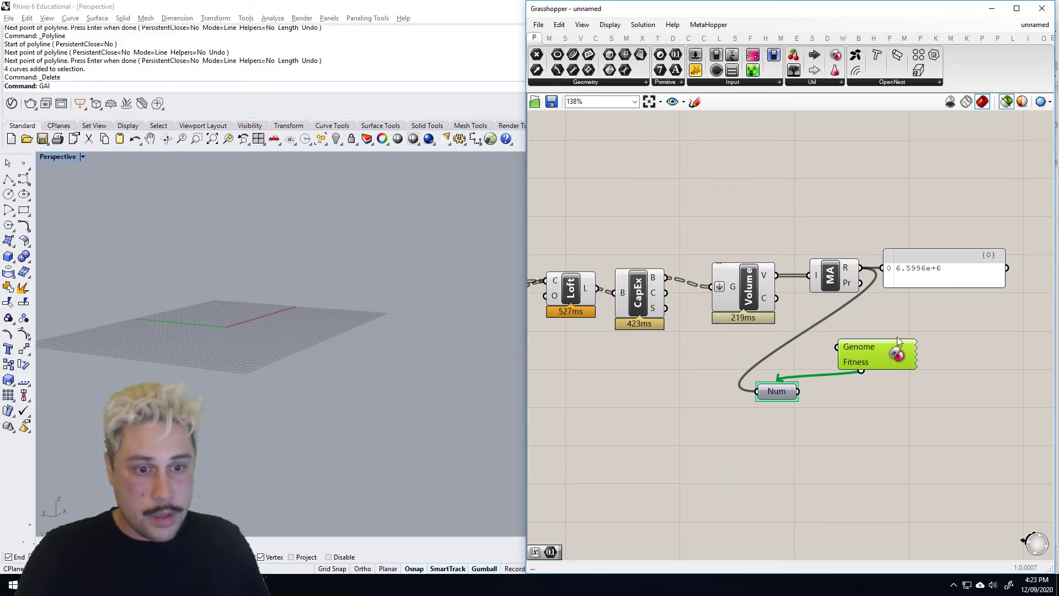
Move the result panel and Galapagos together to the three angle sliders at the start of the definition
click(924, 278)
shift+click(867, 362)
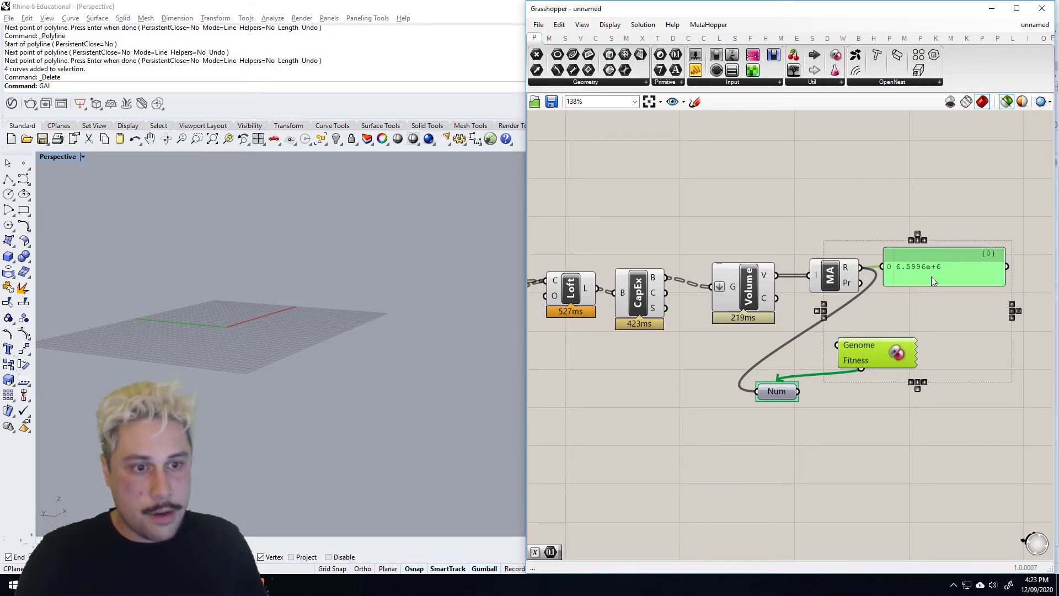
scroll(931, 276, down, 12)
drag(930, 277, 623, 134)
scroll(713, 292, up, 12)
scroll(731, 172, up, 3)
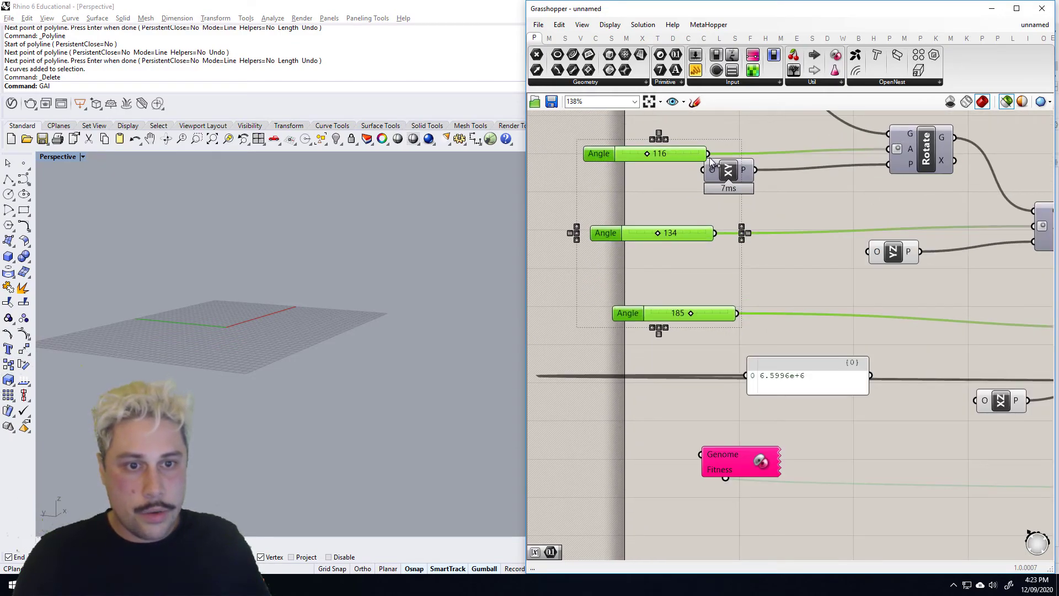
Assign the three angle sliders to the Galapagos Genome and place the solver between the sliders and Rotate components
right_click(709, 459)
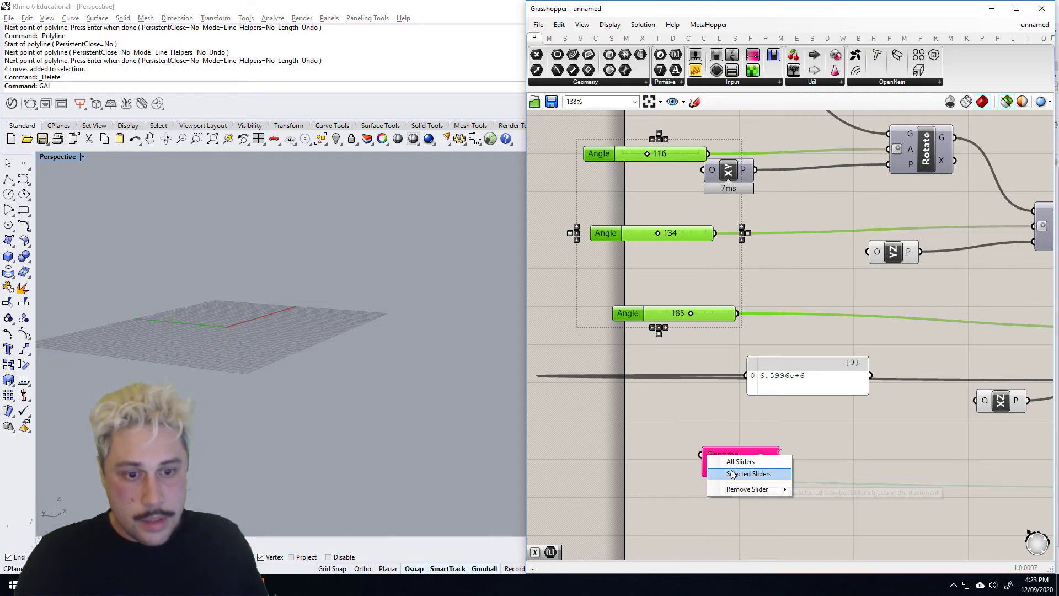
click(730, 469)
drag(777, 449, 829, 224)
Review the rotation and move components of the definition and the mesh preview they produce
scroll(851, 285, down, 3)
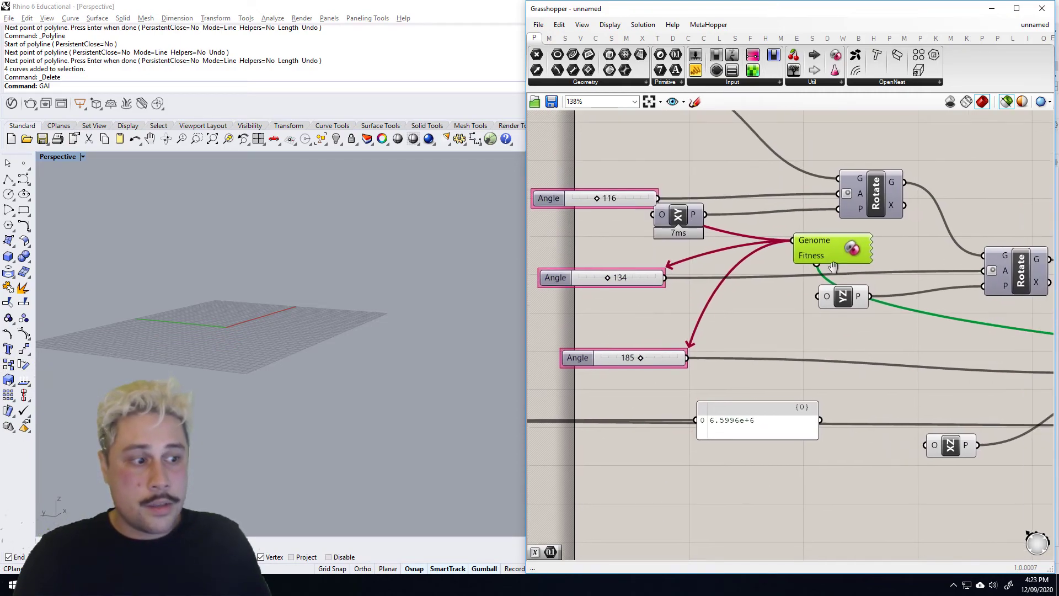
right_drag(825, 271, 774, 290)
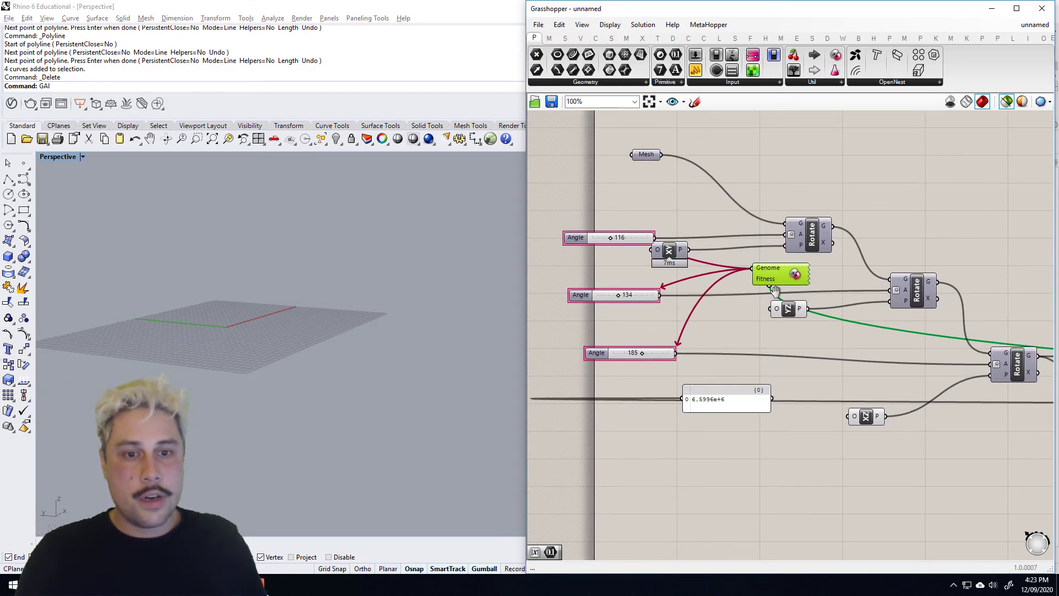
scroll(771, 280, down, 1)
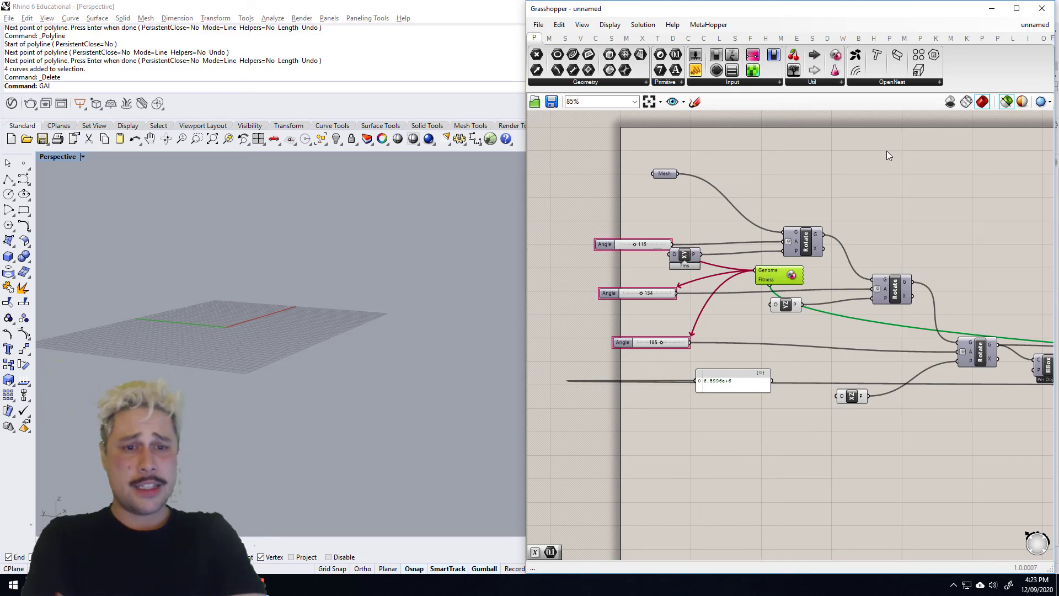
right_drag(992, 357, 813, 340)
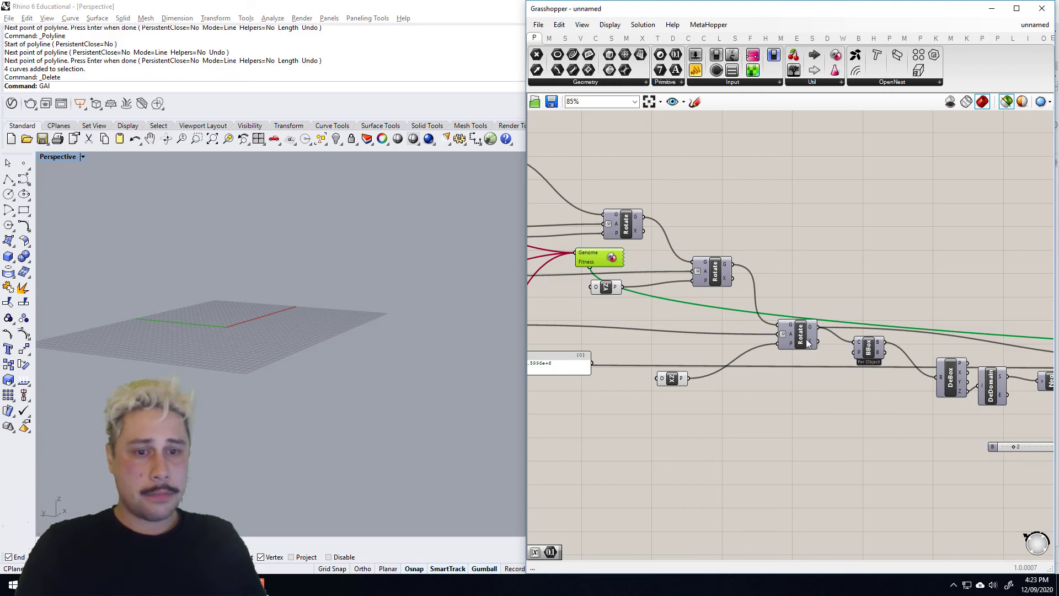
click(807, 343)
click(827, 381)
scroll(827, 342, down, 3)
right_drag(1036, 353, 893, 345)
scroll(932, 346, up, 4)
click(836, 322)
scroll(653, 304, down, 4)
right_drag(652, 304, 1014, 368)
scroll(695, 279, up, 4)
right_drag(742, 306, 710, 252)
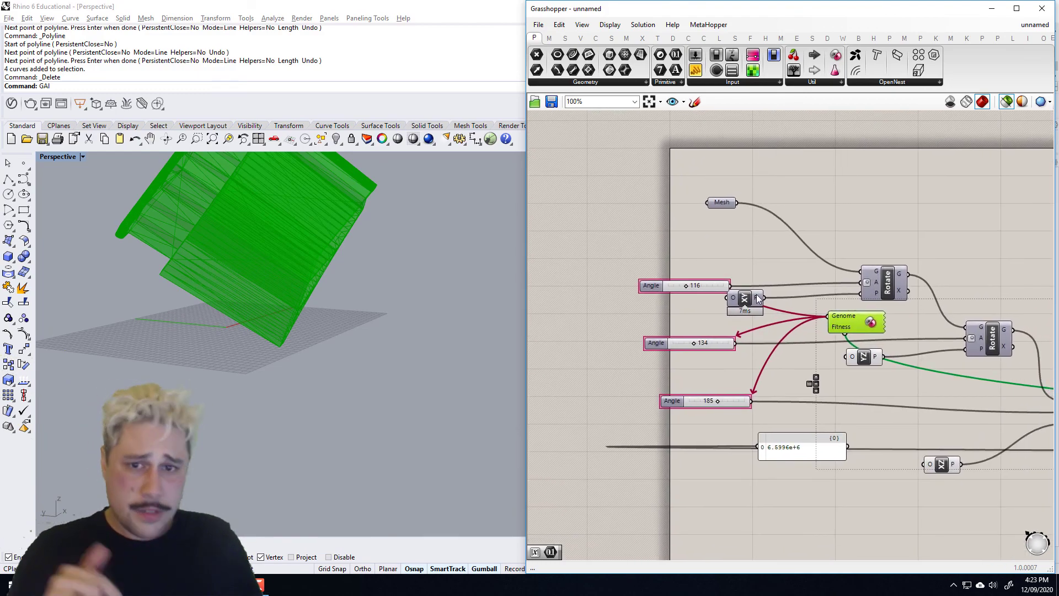